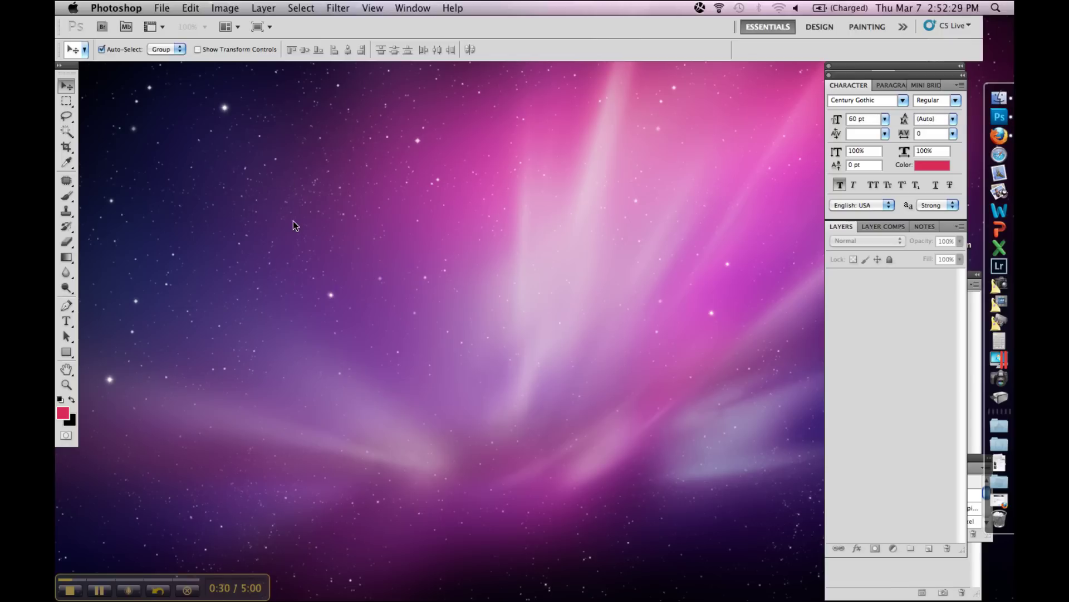
- Open the photo sheet 20130228_165032.jpg
left_click(162, 9)
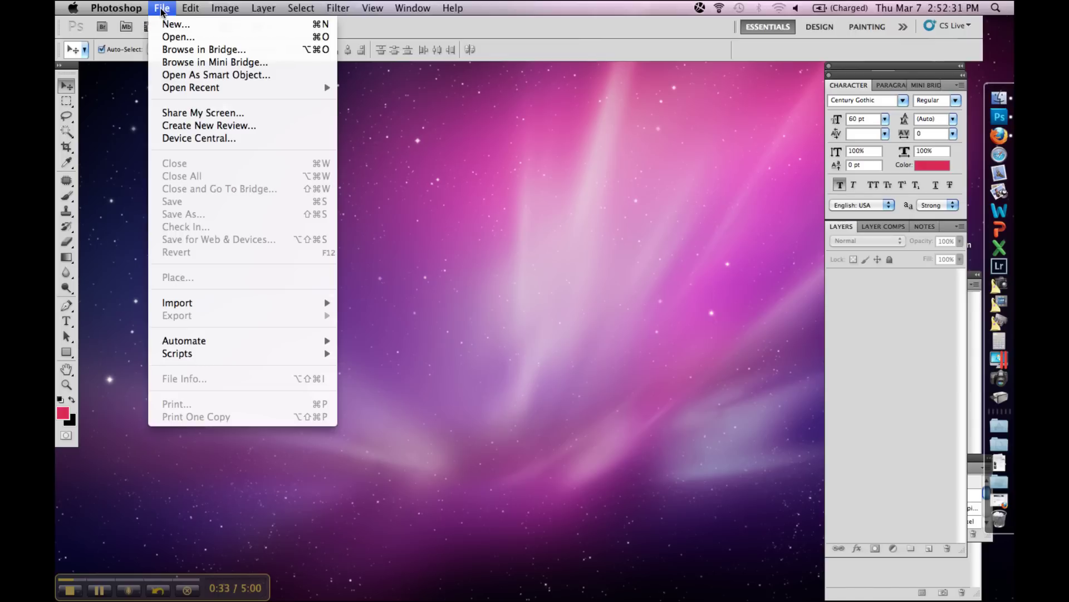
left_click(165, 38)
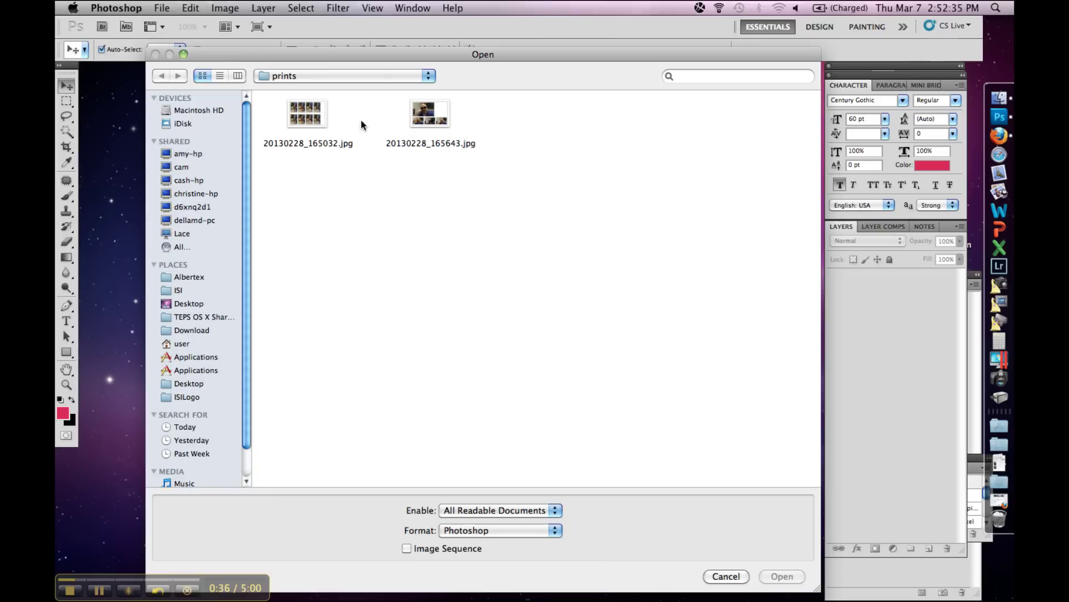
double_click(315, 114)
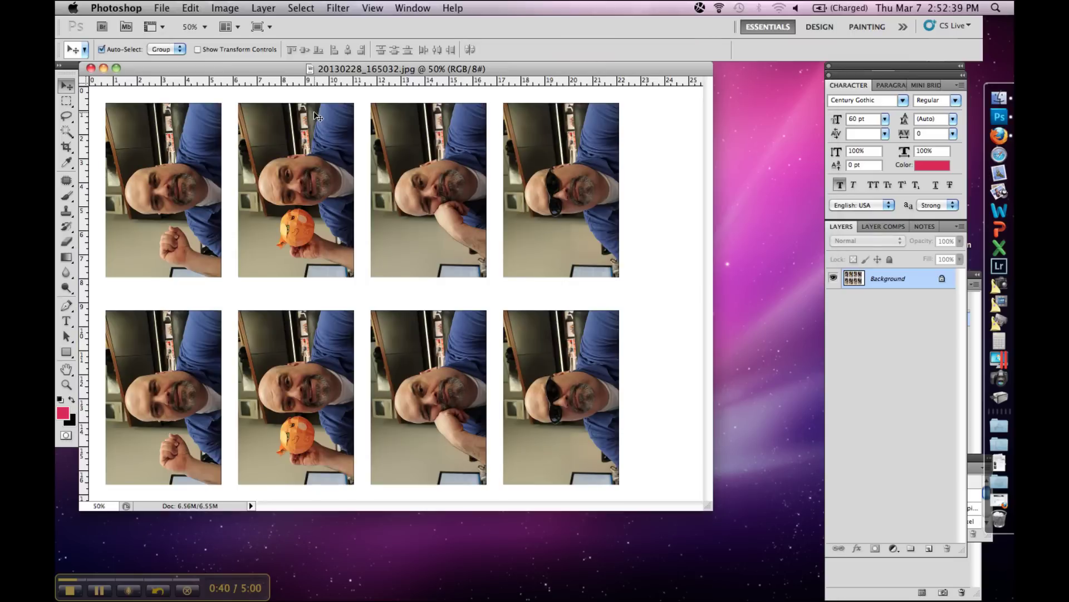
- Rotate the image 90° clockwise and fit the whole page on screen
left_click(221, 6)
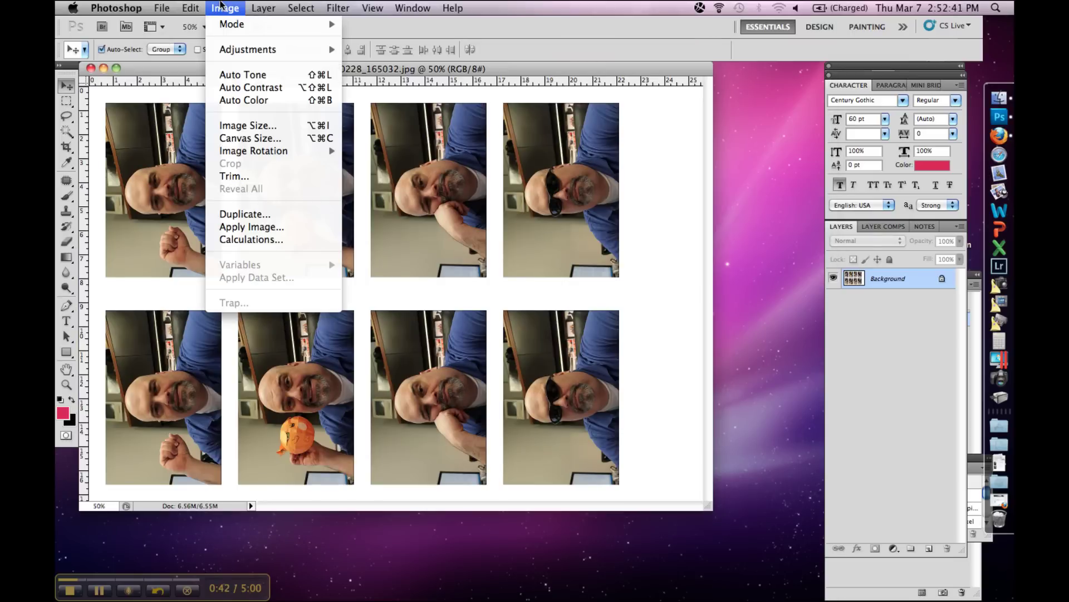
mouse_move(251, 151)
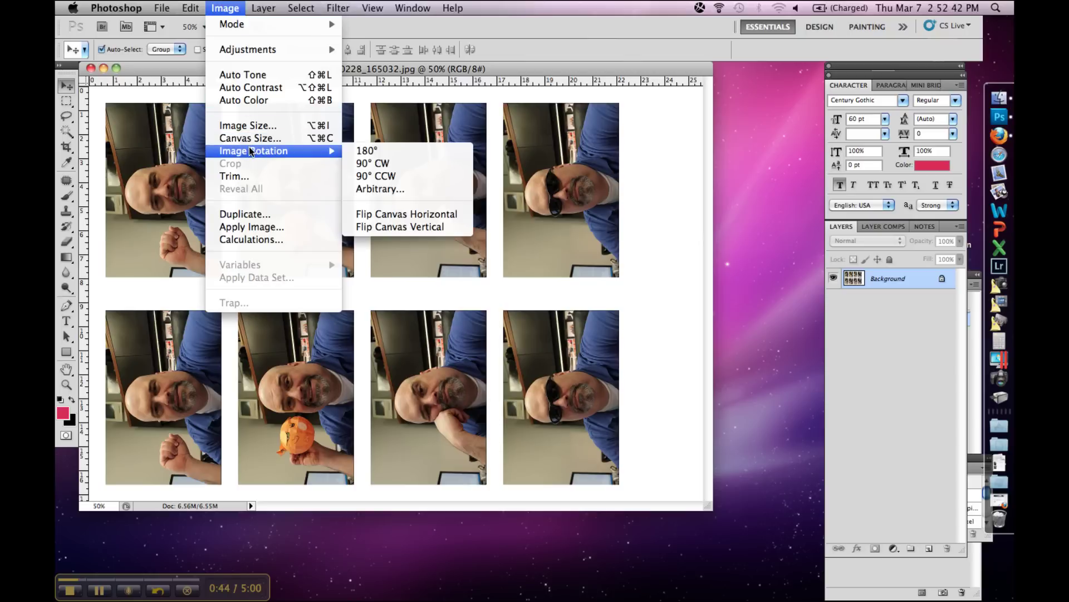
left_click(372, 165)
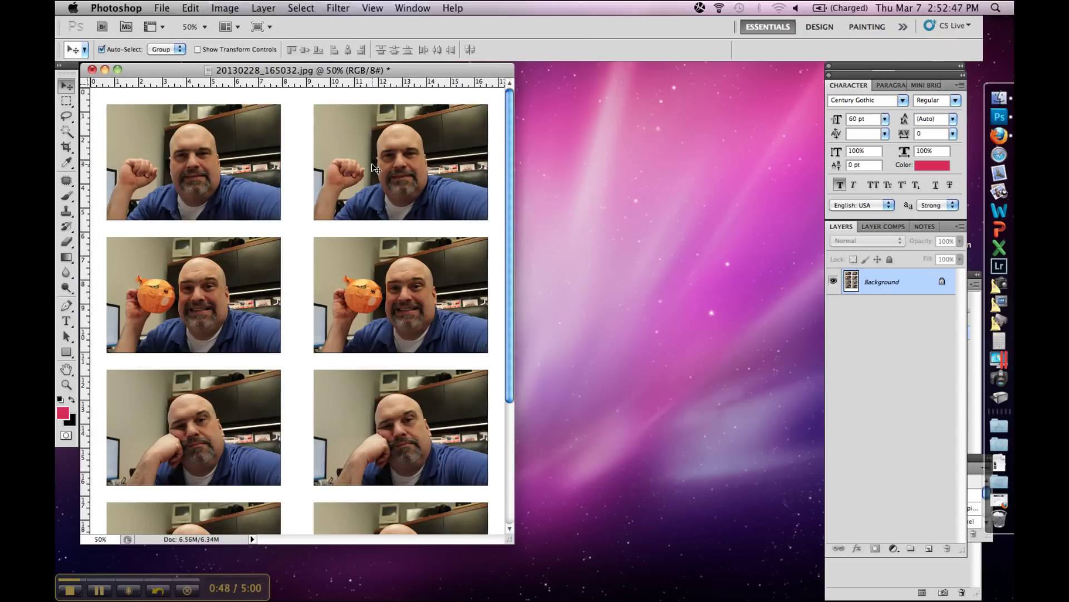
left_click(381, 6)
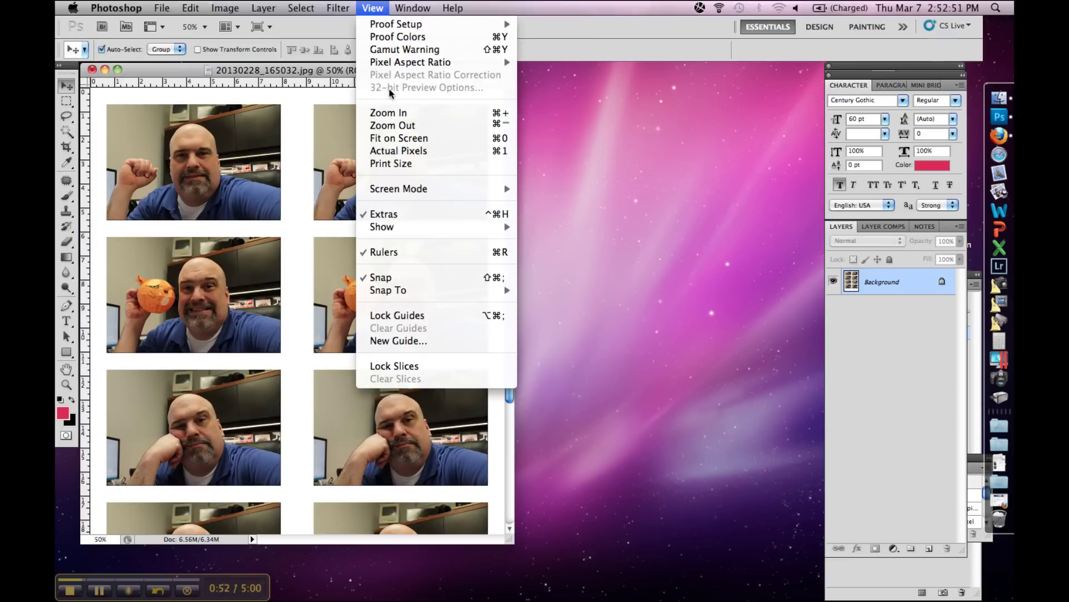
left_click(399, 139)
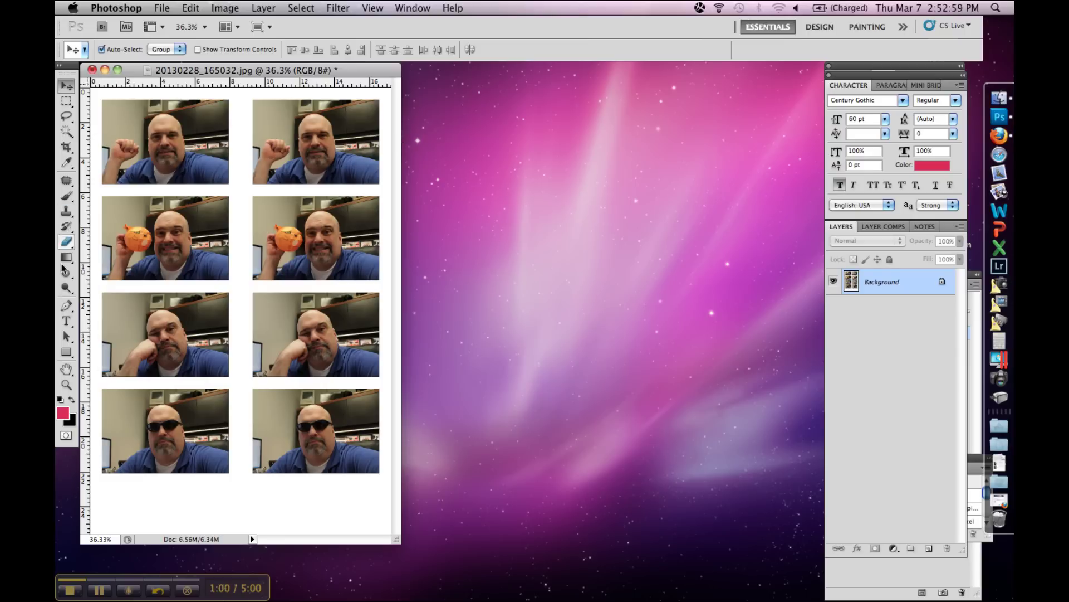
- Add a two-line caption under the left photos: the couple's names, then 'March 9, 2013'
left_click(66, 321)
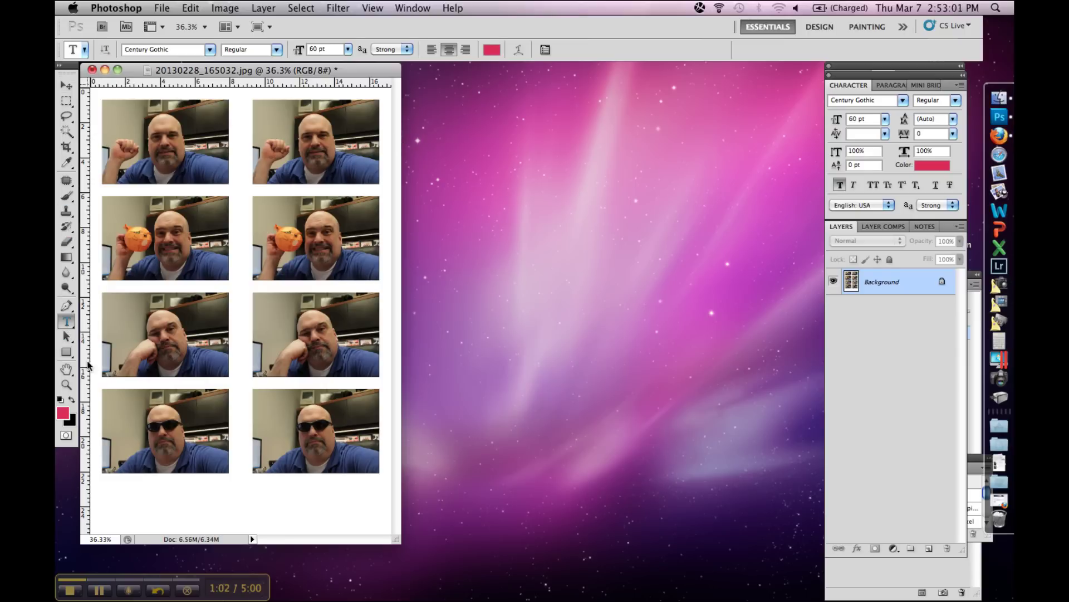
left_click_drag(102, 478, 233, 533)
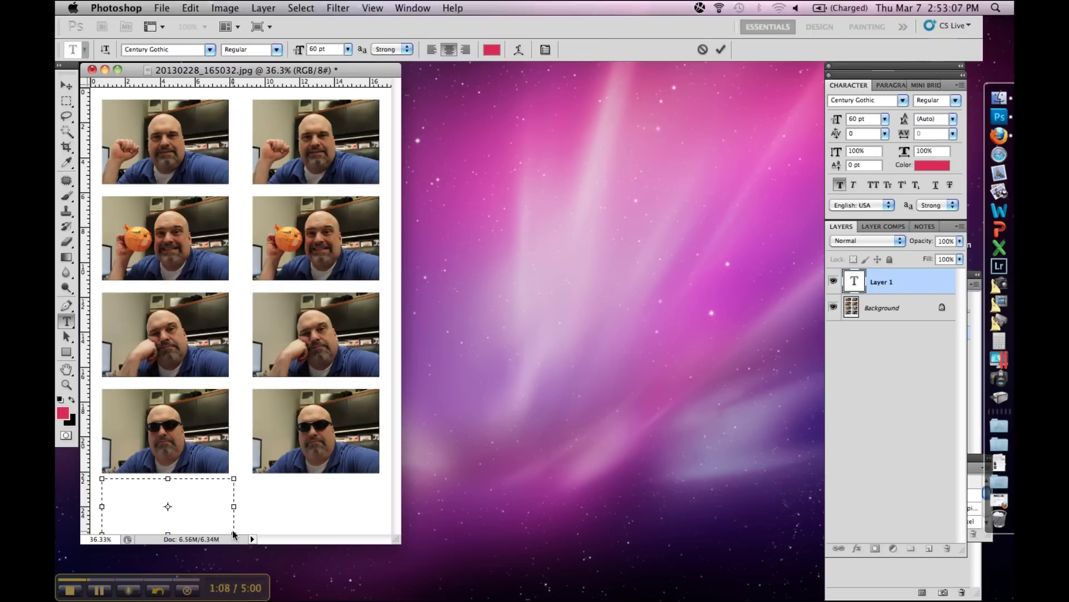
type("Rick & ")
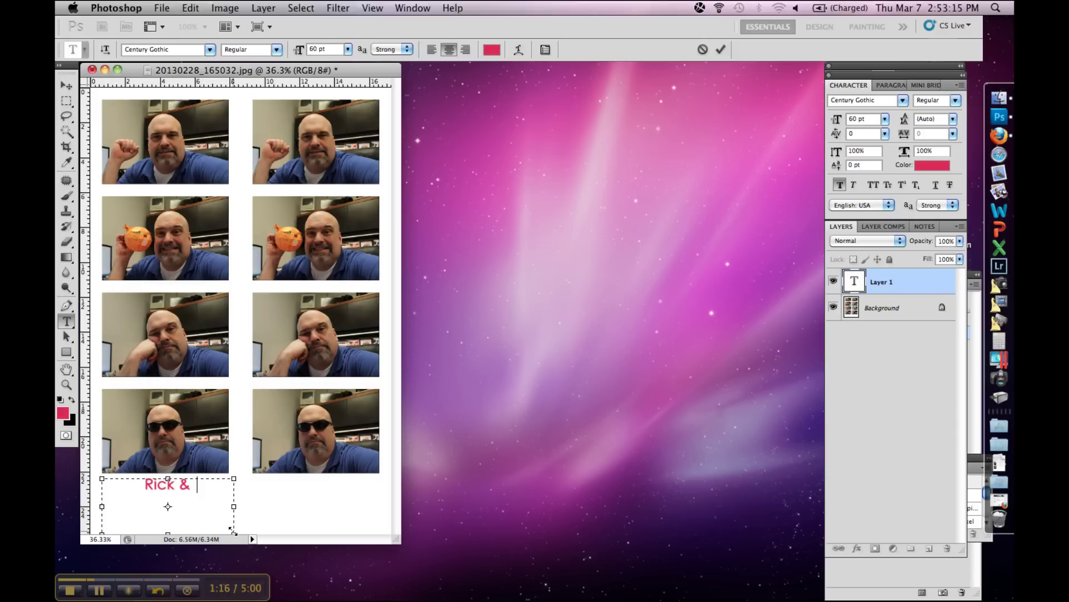
type("Brittany")
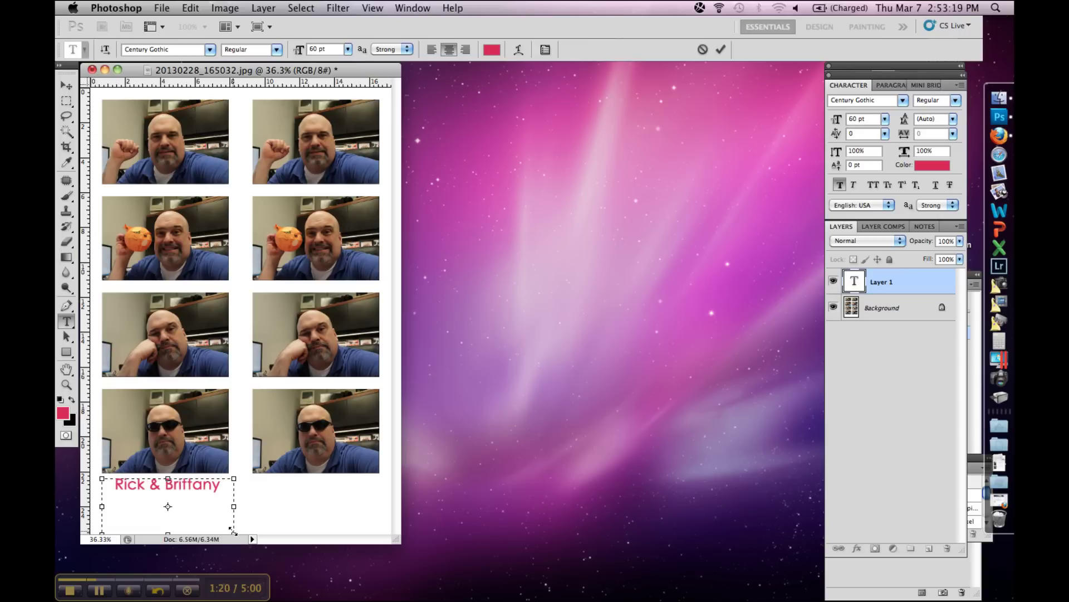
key("Return")
type("March 9, 2012")
key("BackSpace")
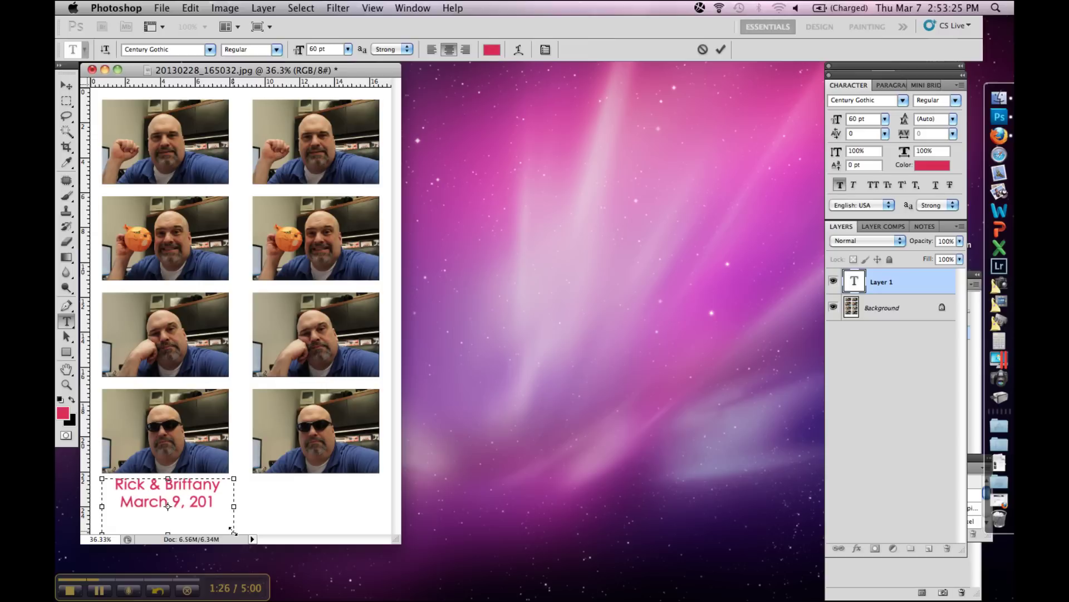
type("3")
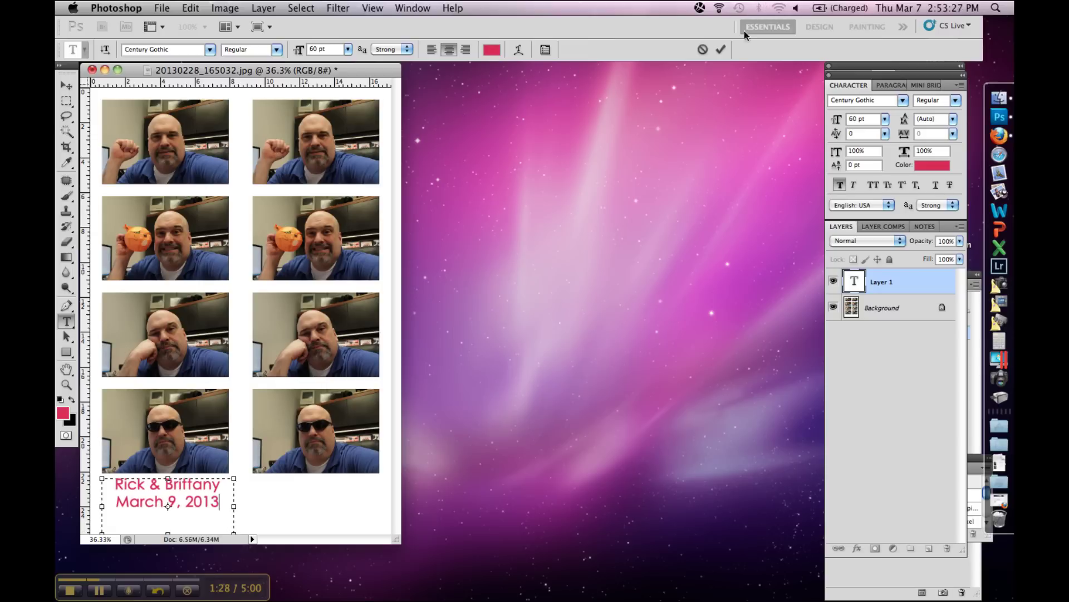
left_click(720, 50)
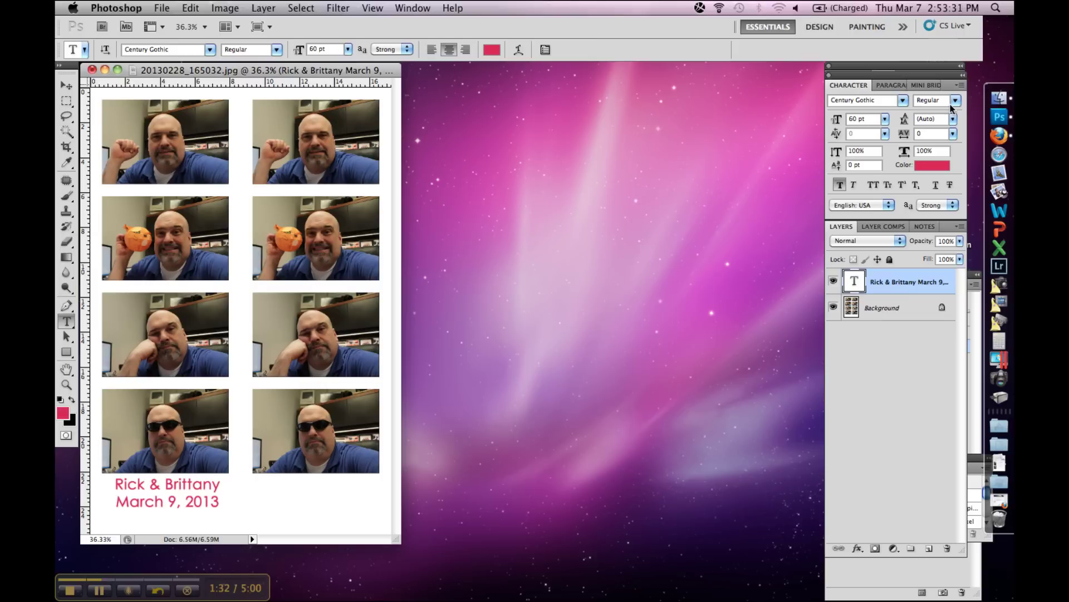
- Duplicate the caption text layer
left_click(960, 227)
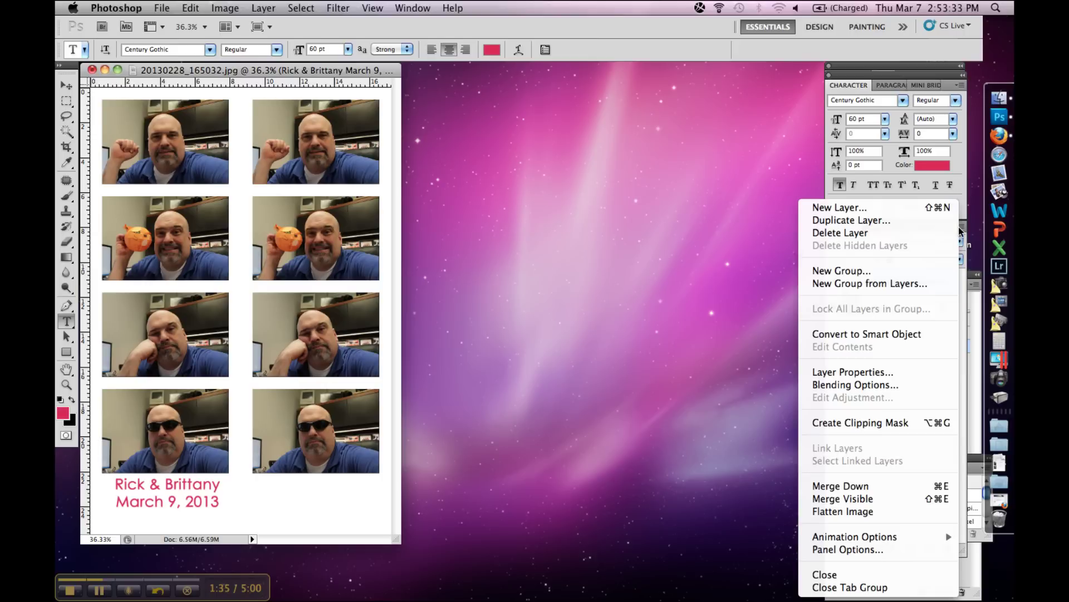
left_click(879, 220)
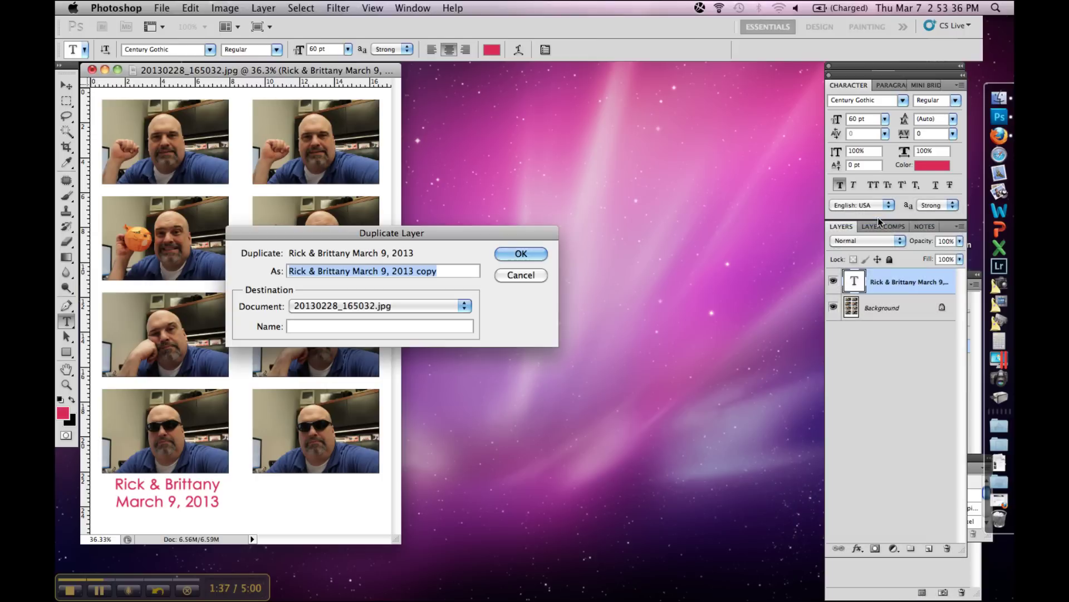
left_click(512, 255)
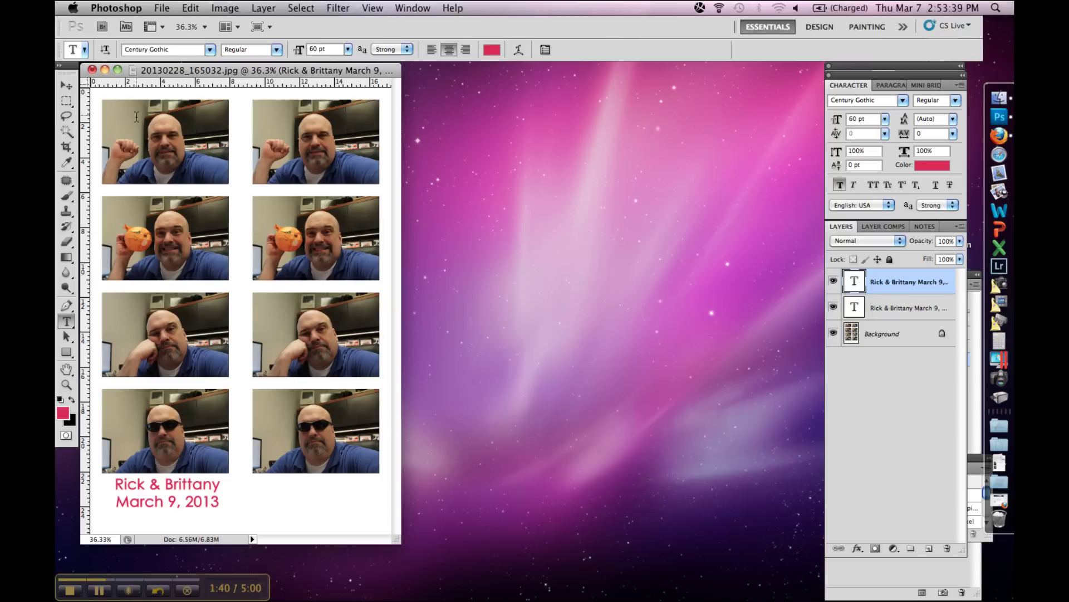
- Move the caption copy under the right photo column and nudge the original slightly left
left_click(65, 86)
key("shift+Right")
key("shift+Right")
key("shift+Right")
key("shift+Right")
key("shift+Right")
key("shift+Right")
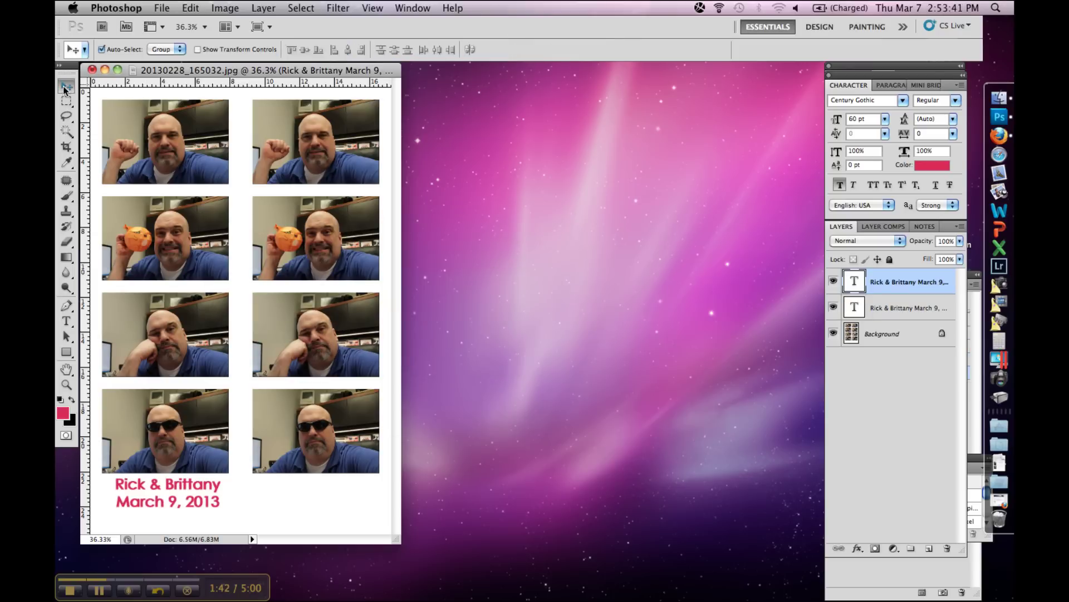
key("shift+Right")
key("shift+Right")
key("shift+Right")
key("shift+Right")
key("shift+Right")
key("shift+Right")
key("shift+Right")
key("shift+Right")
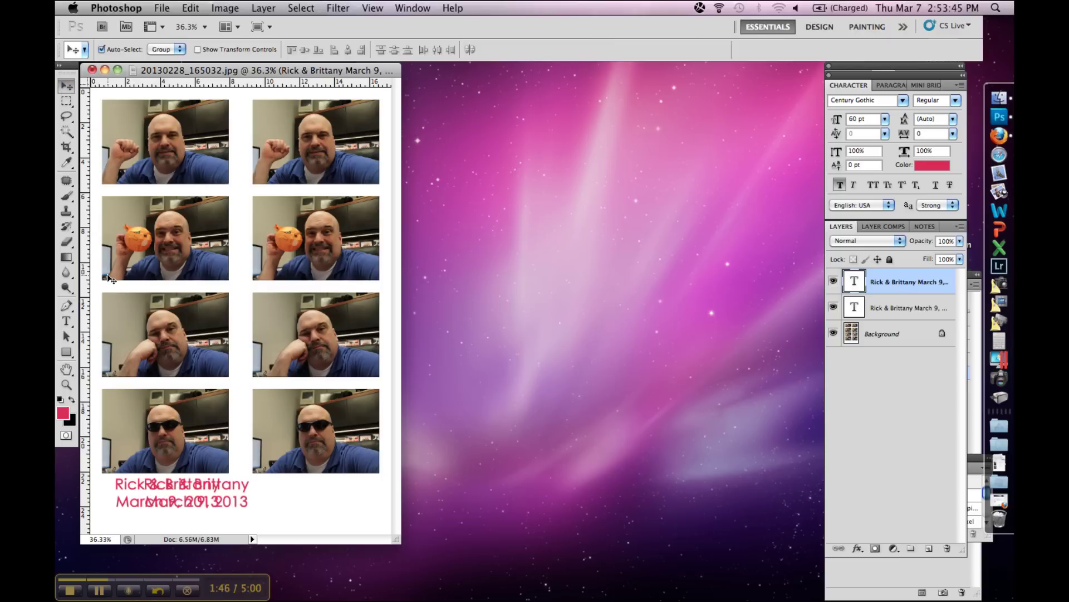
left_click_drag(244, 486, 353, 490)
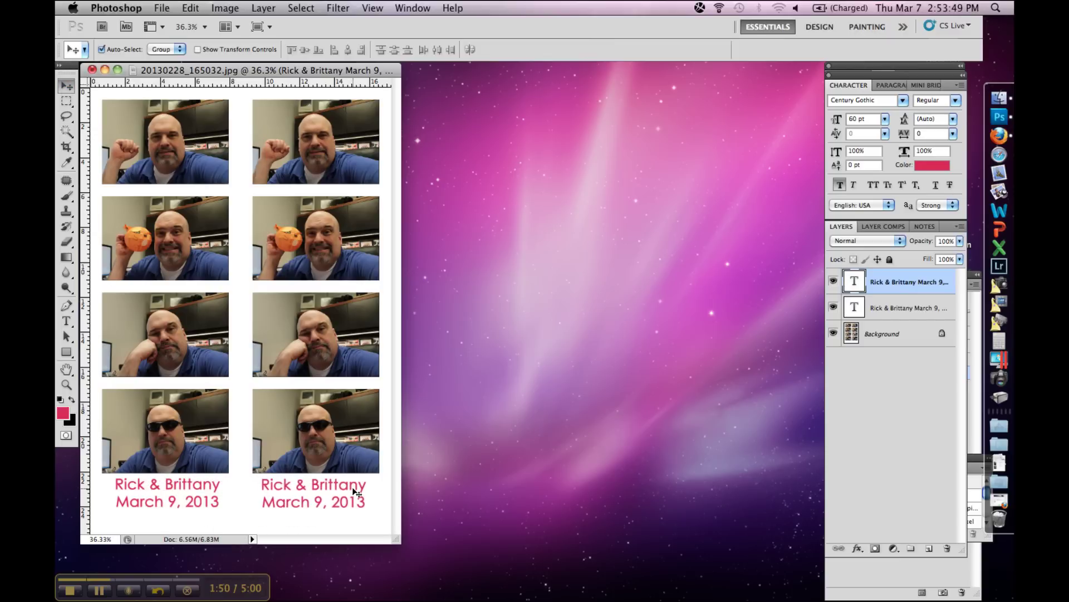
left_click(194, 485)
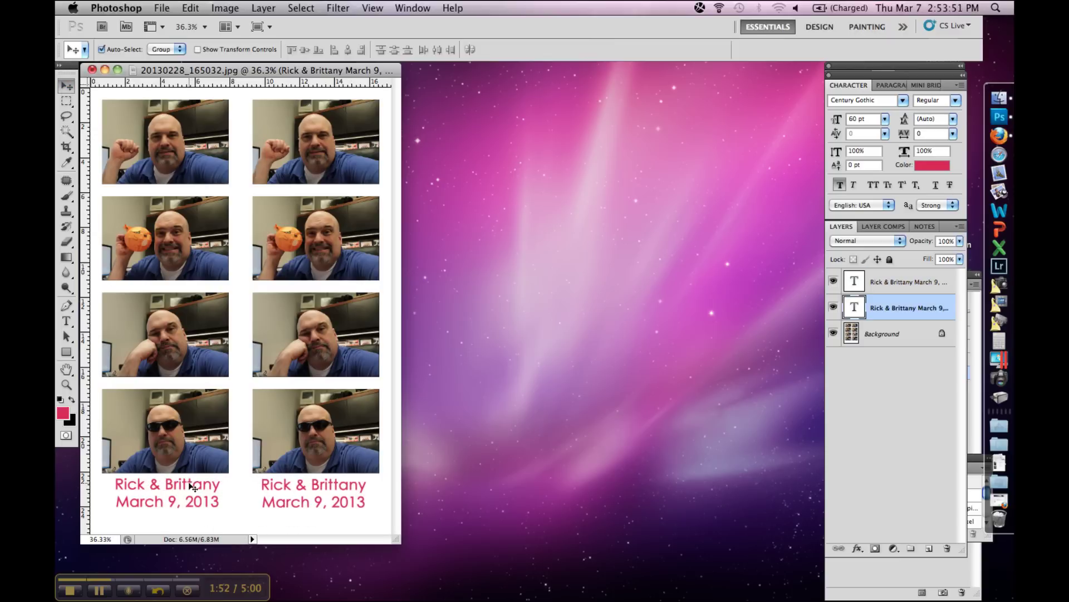
left_click_drag(191, 485, 191, 485)
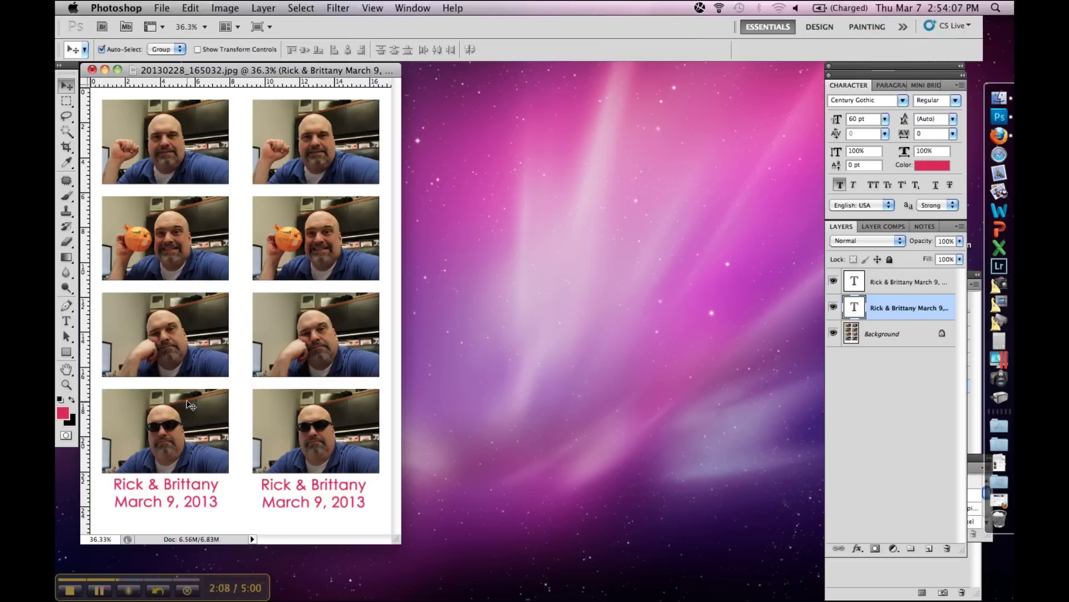
left_click(960, 226)
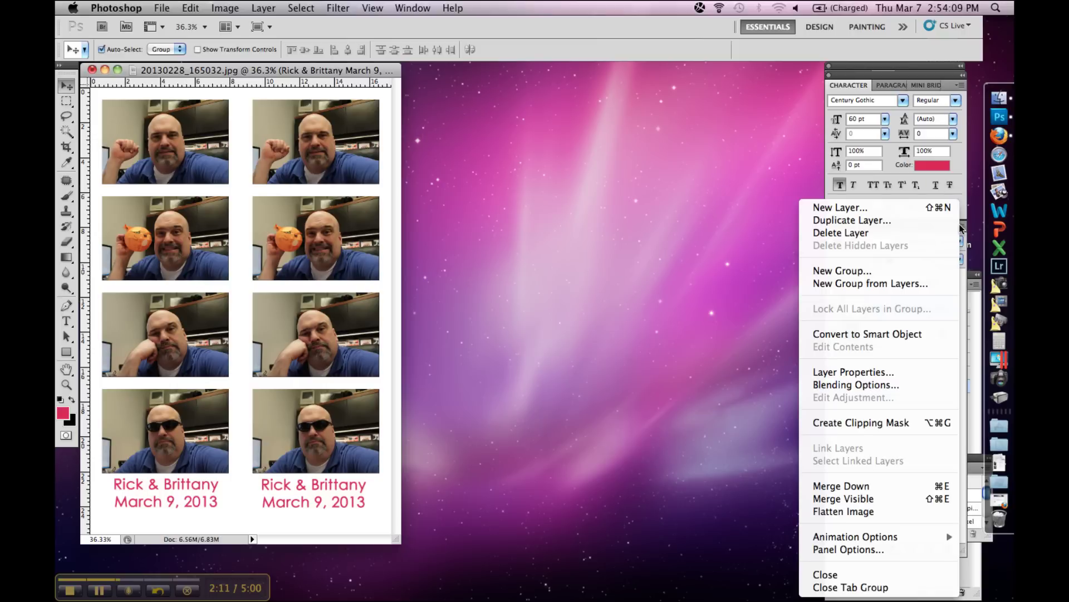
- Create a new Layer 1 and place it beneath the caption text layers
left_click(928, 209)
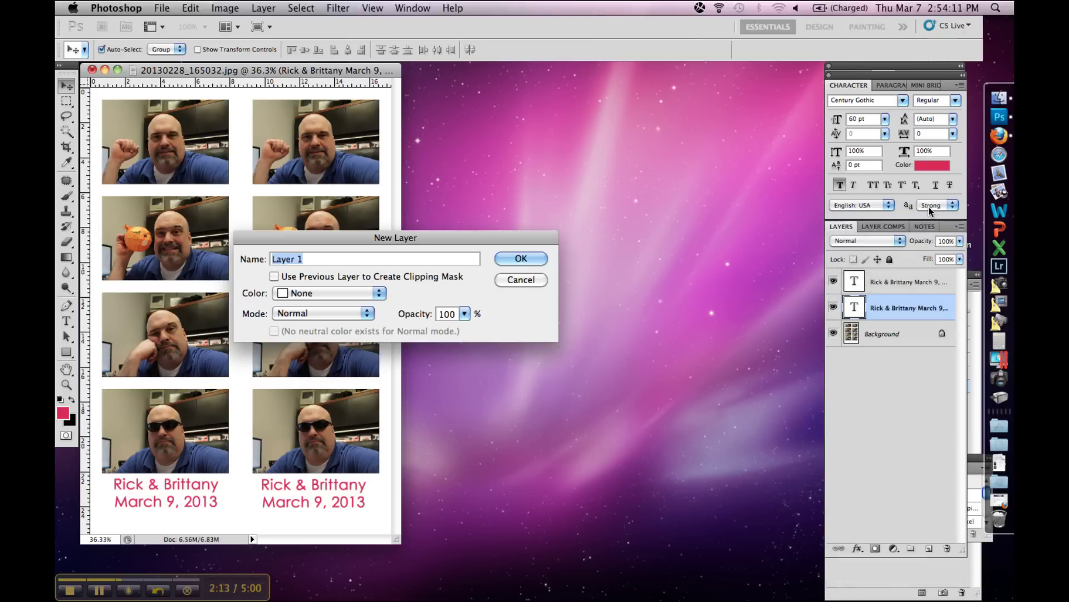
left_click(521, 259)
left_click_drag(924, 299, 918, 347)
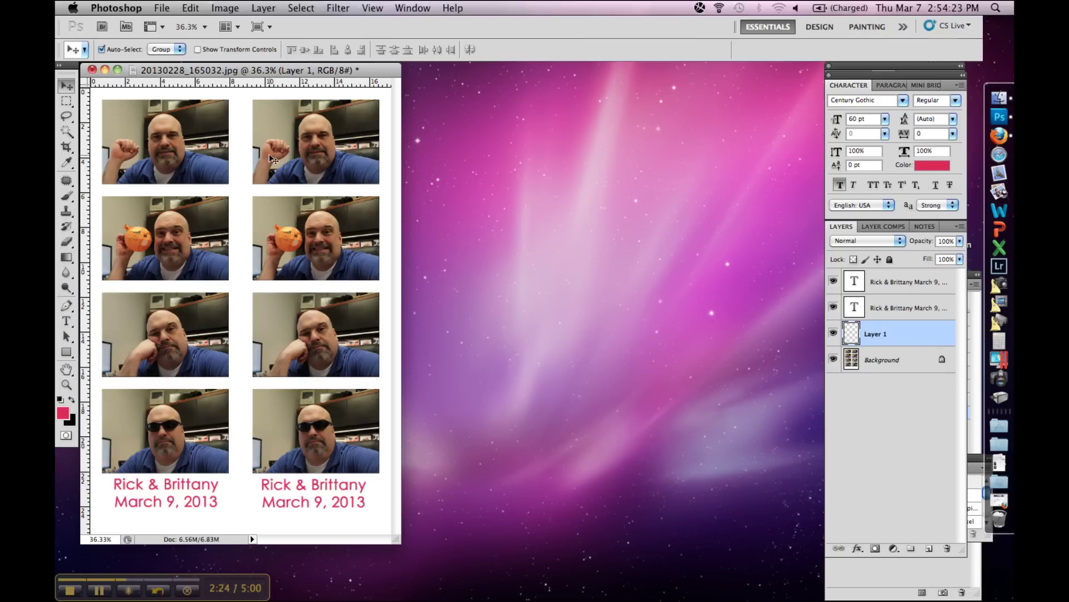
- Set the foreground colour to blue and fill Layer 1 with it
left_click(65, 417)
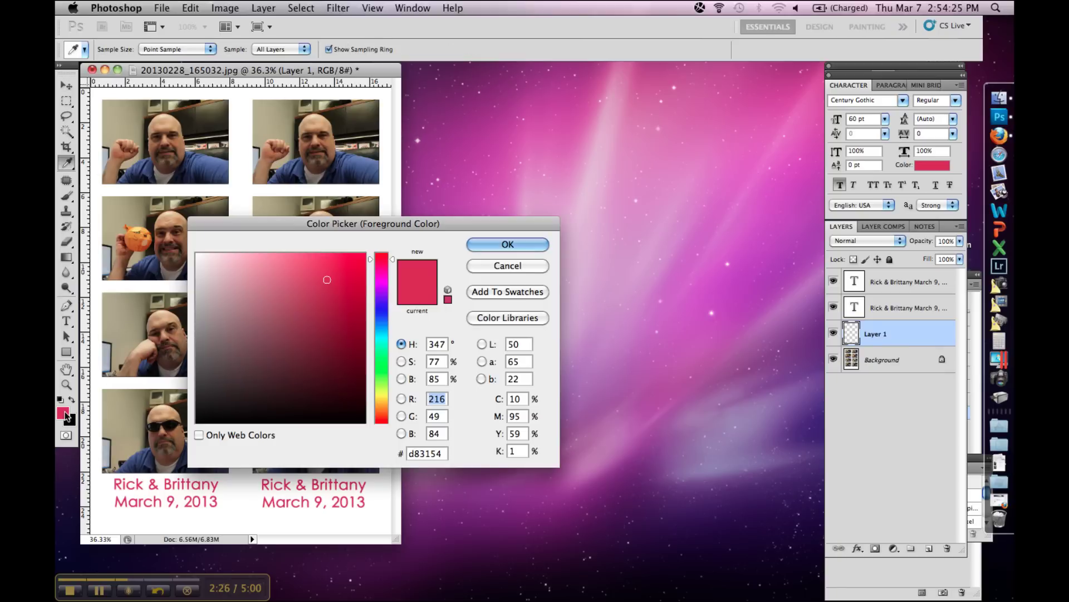
left_click(381, 310)
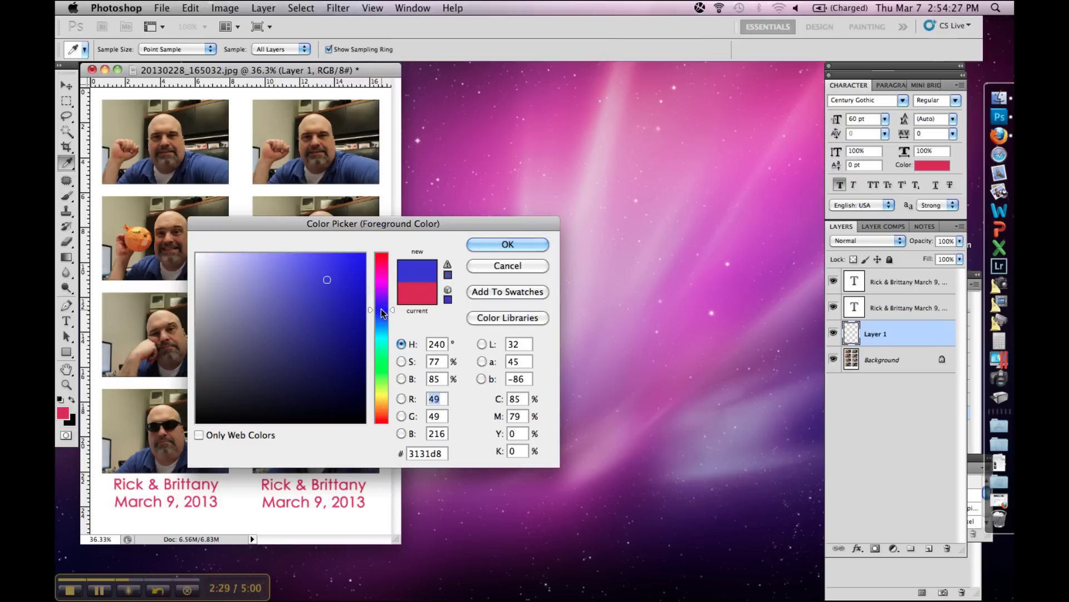
left_click(538, 246)
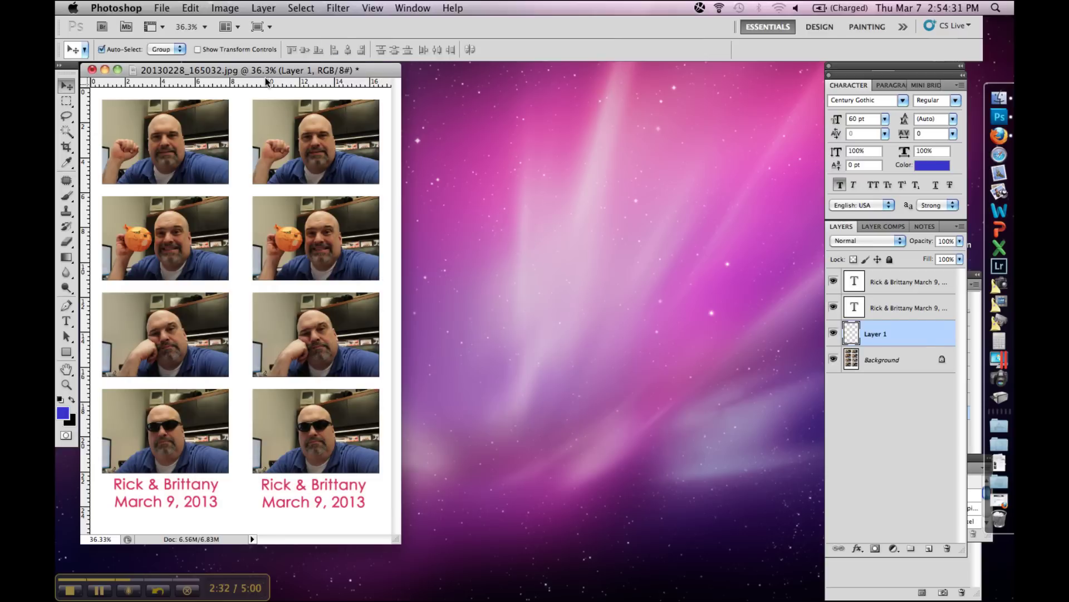
left_click(191, 8)
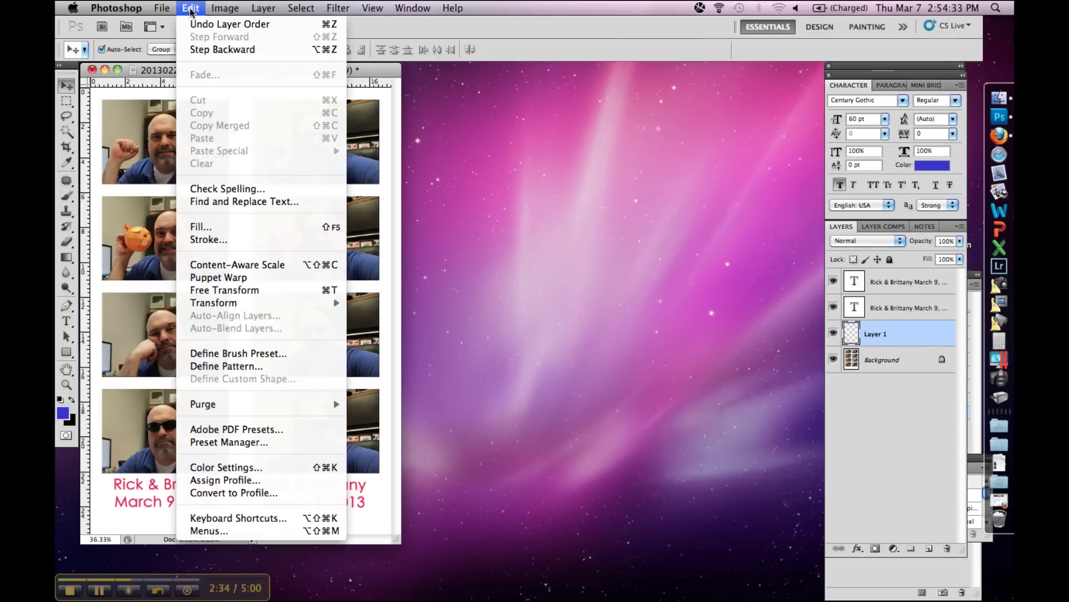
left_click(205, 225)
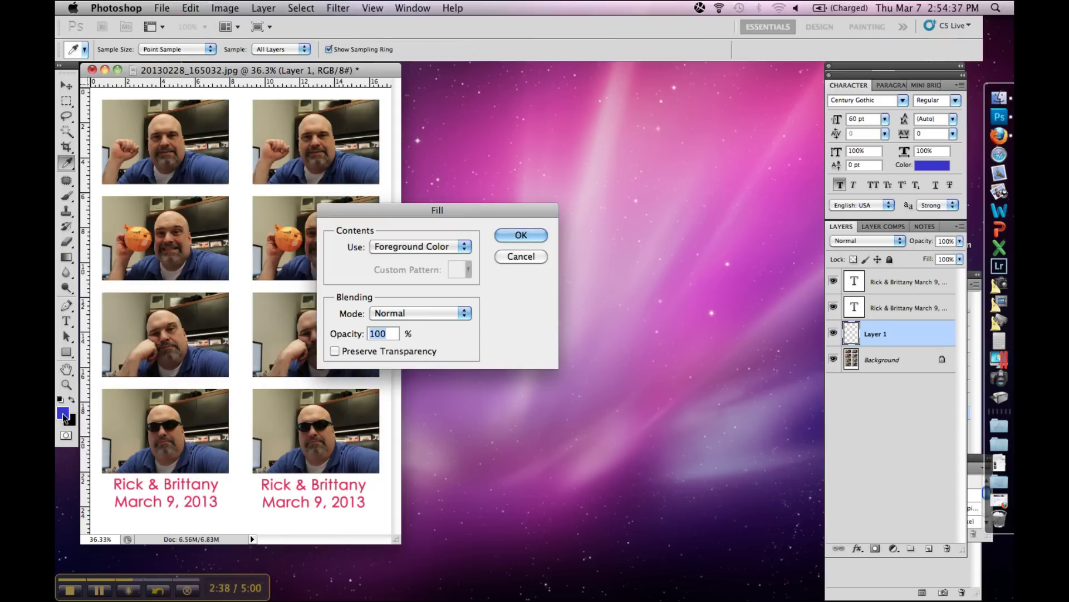
left_click(536, 234)
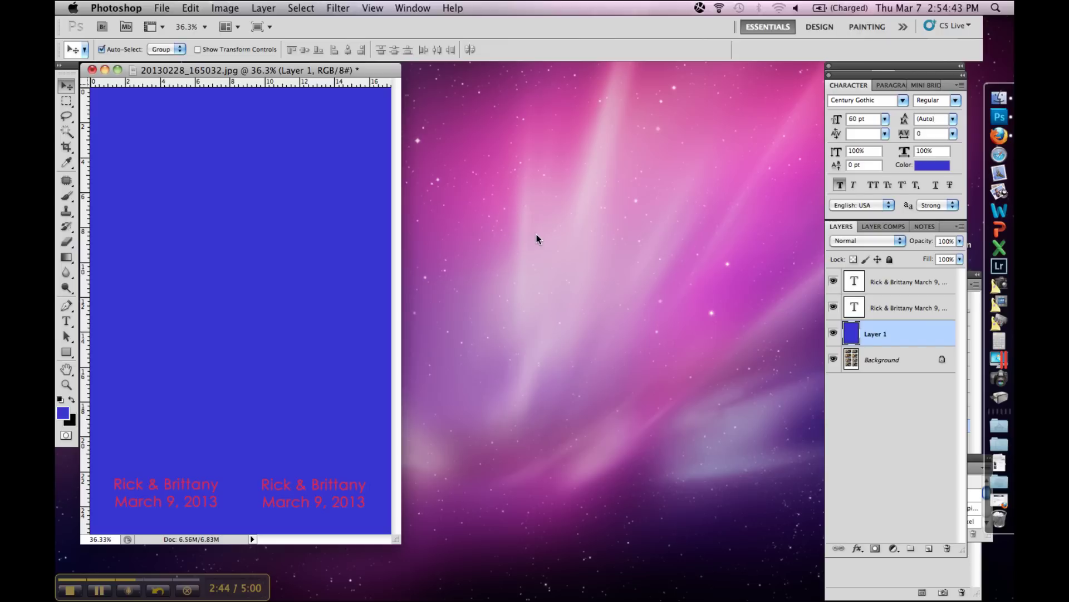
left_click(162, 8)
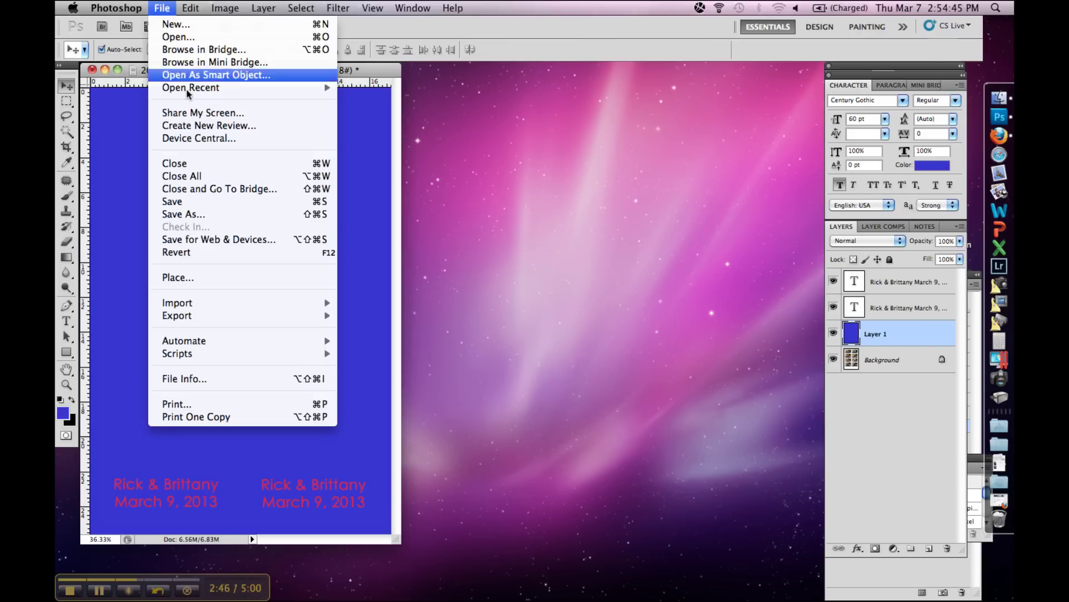
- Save a JPEG copy named background.jpg to the Desktop, accepting the default quality settings
left_click(185, 214)
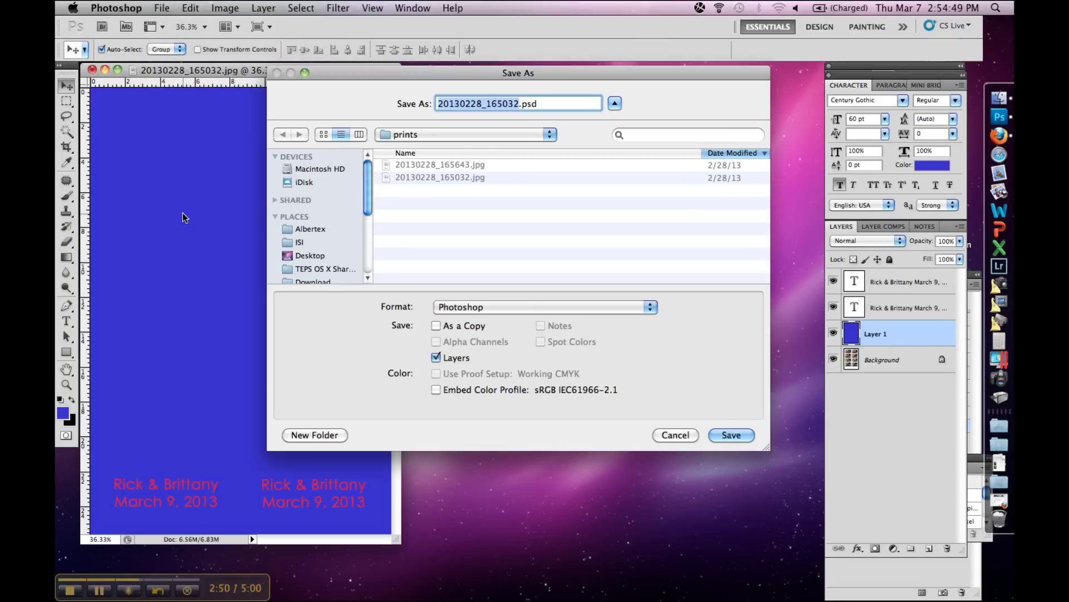
type("back")
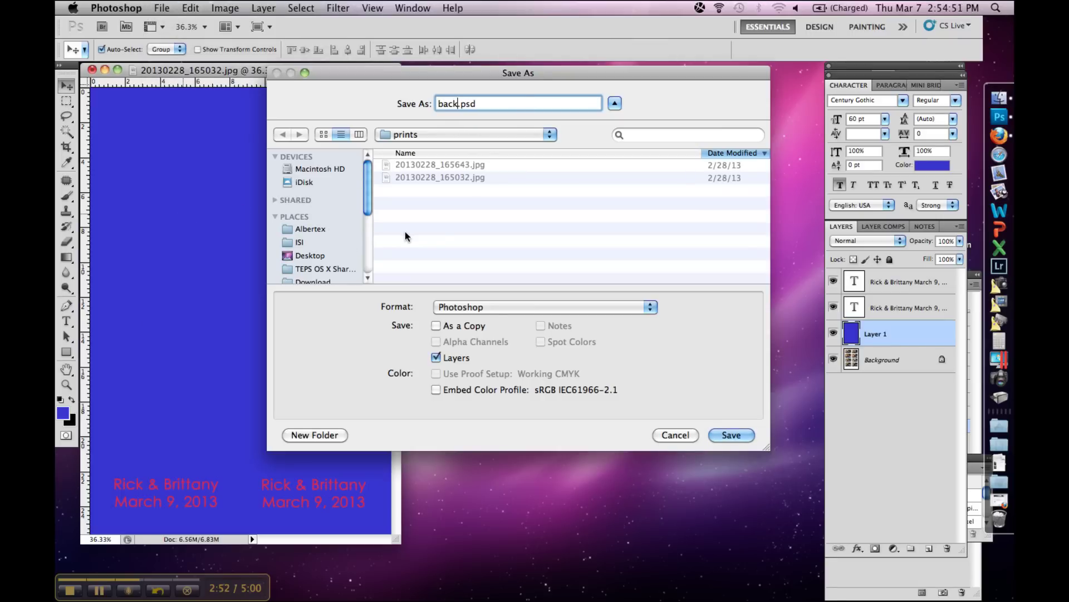
type("ground")
left_click(463, 310)
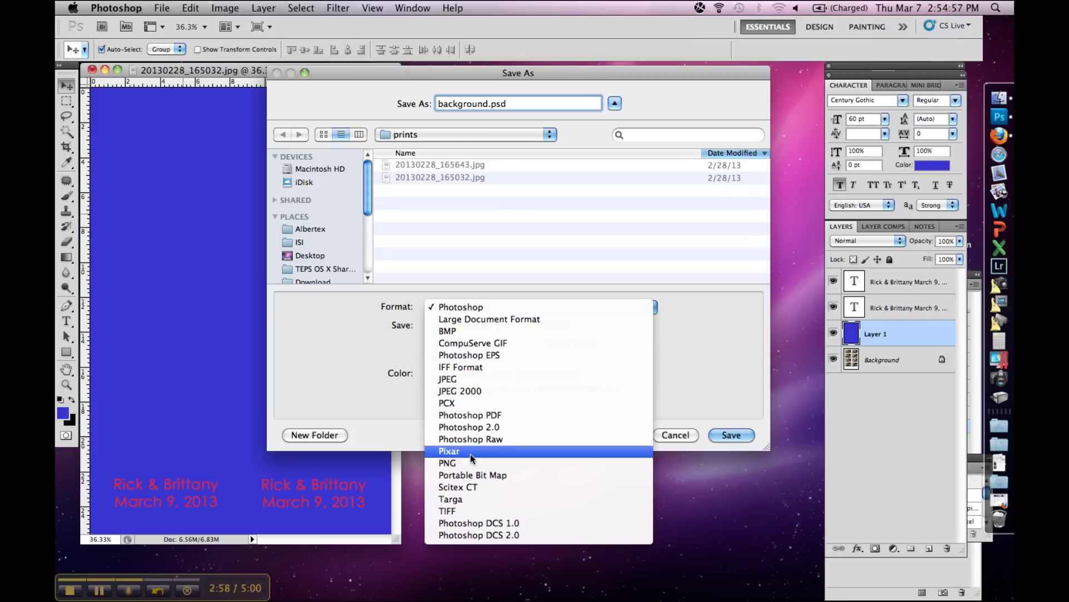
left_click(499, 380)
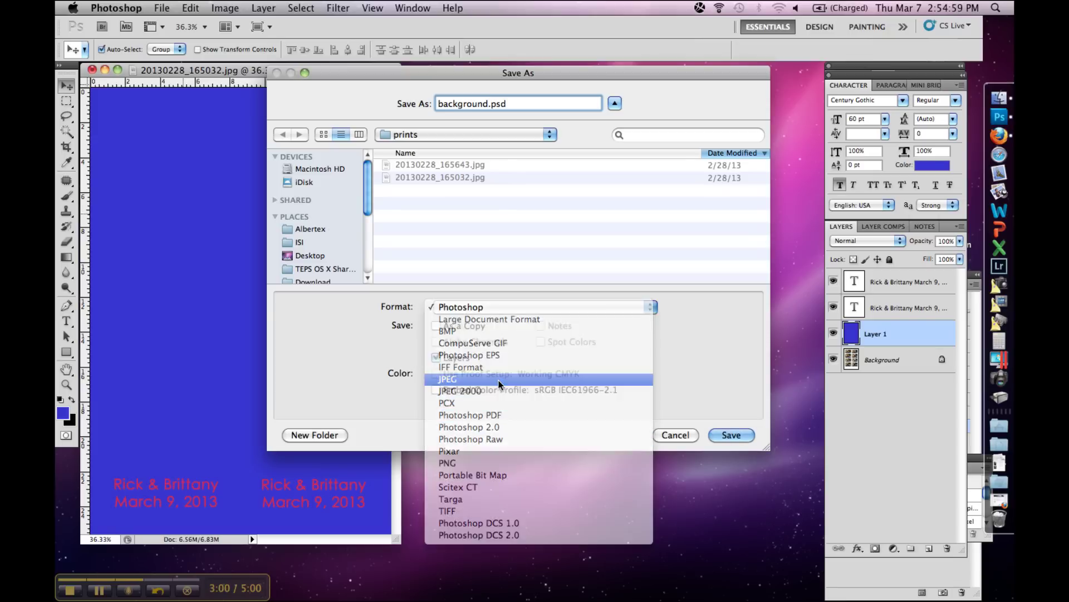
left_click(307, 256)
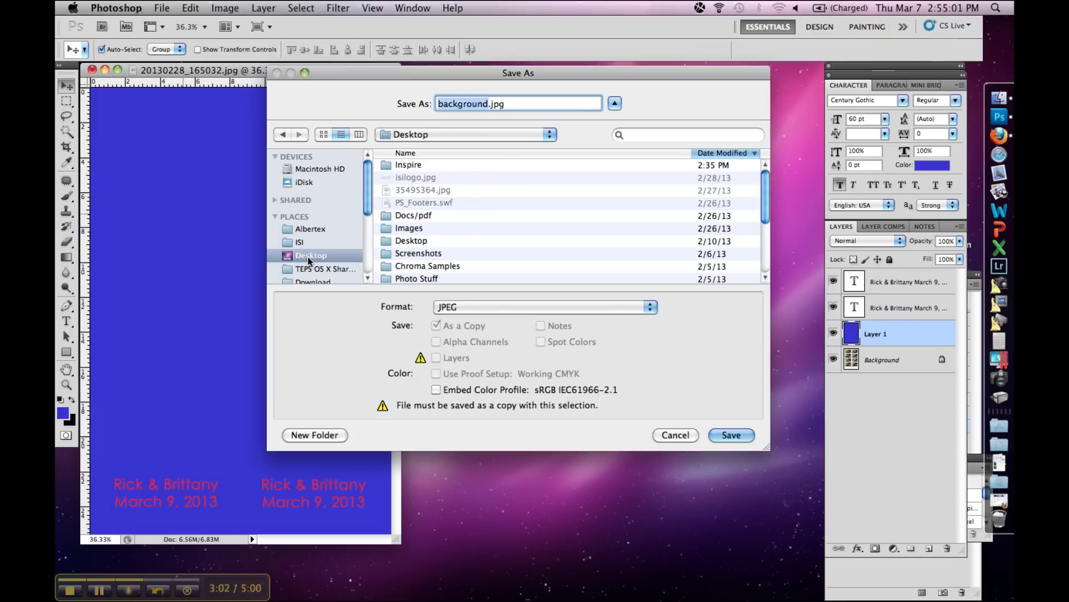
left_click(731, 432)
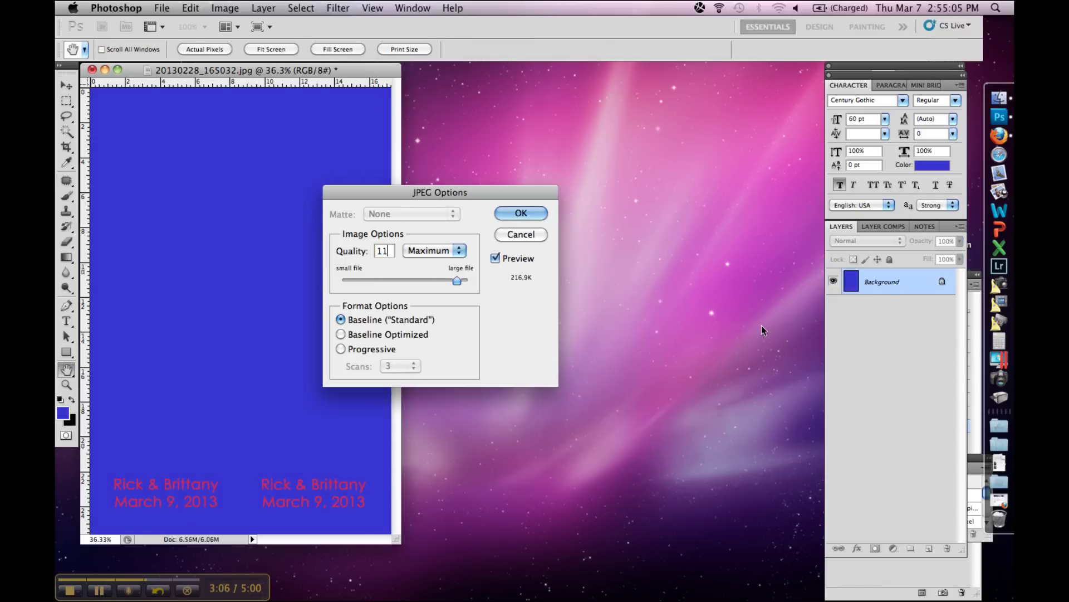
key("Return")
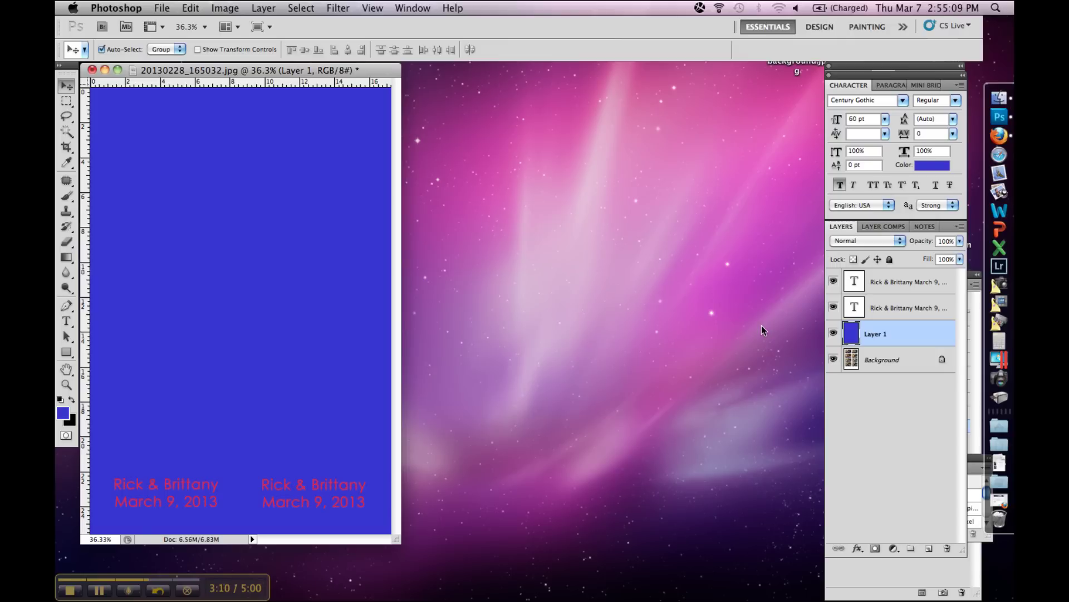
- Hide both caption layers and the blue Layer 1
left_click(834, 280)
left_click(834, 307)
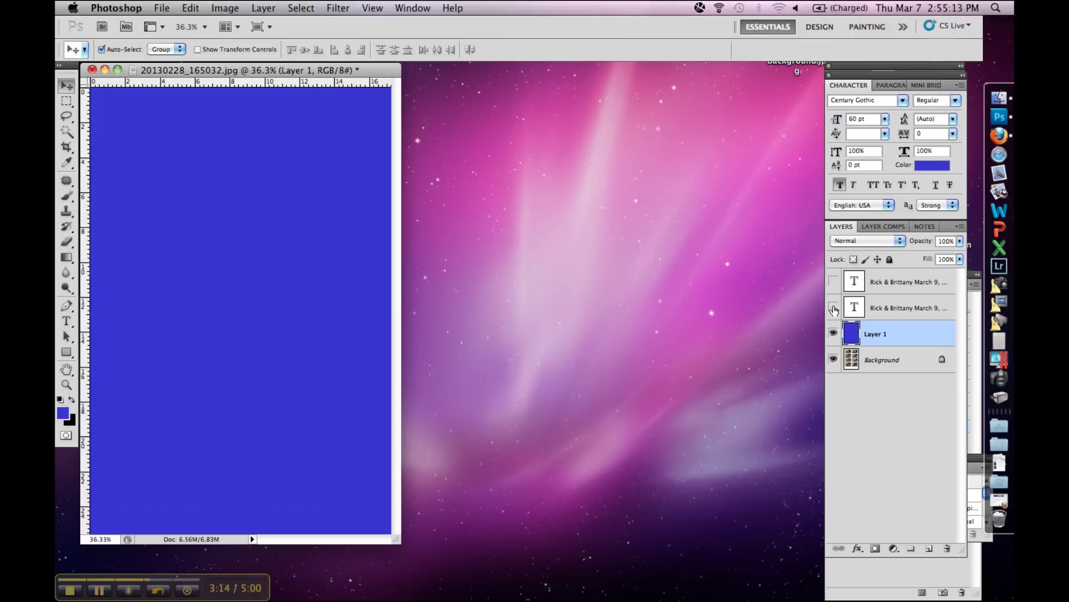
left_click(834, 332)
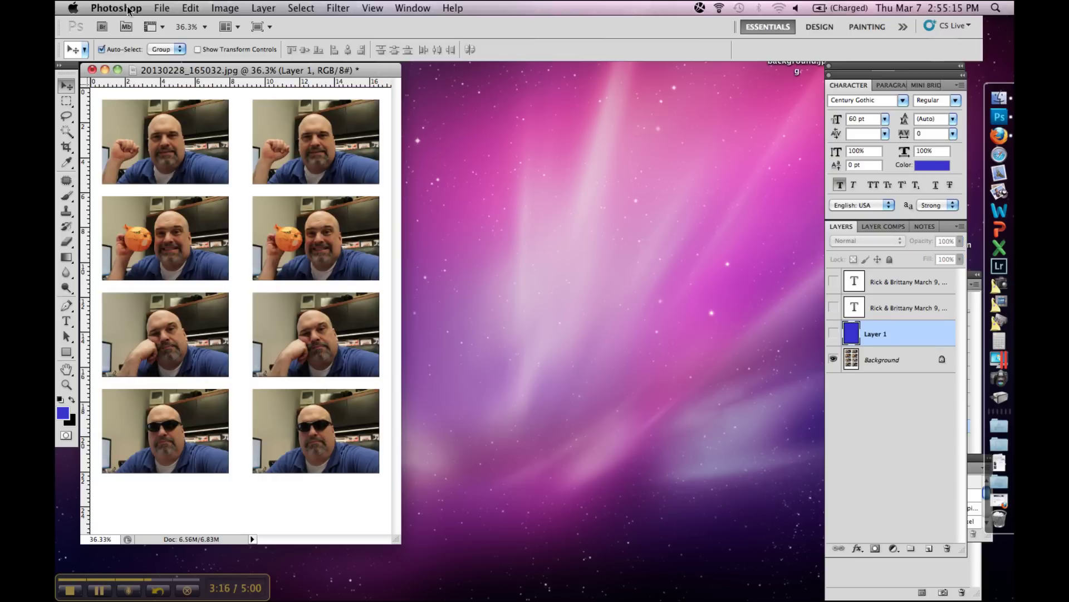
- Open isilogo.jpg, select the entire logo, and return to the photo sheet
left_click(160, 8)
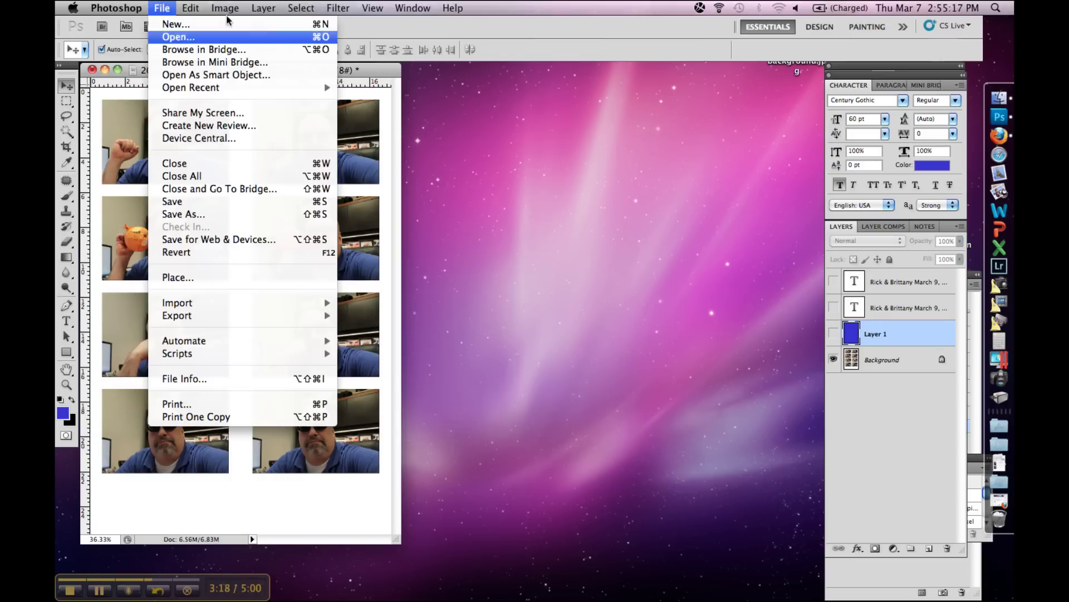
left_click(165, 37)
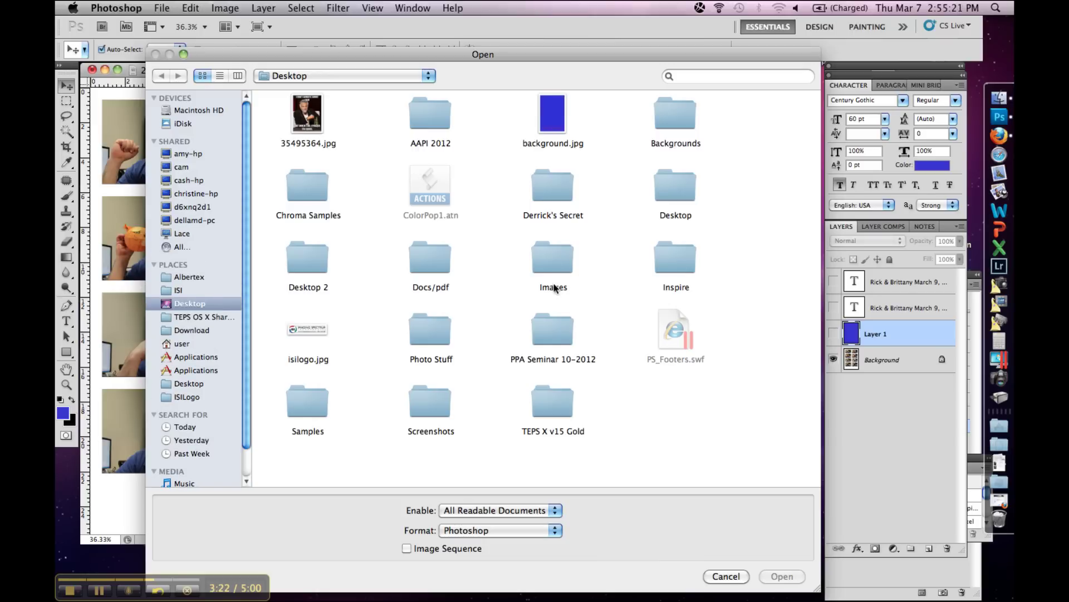
double_click(310, 335)
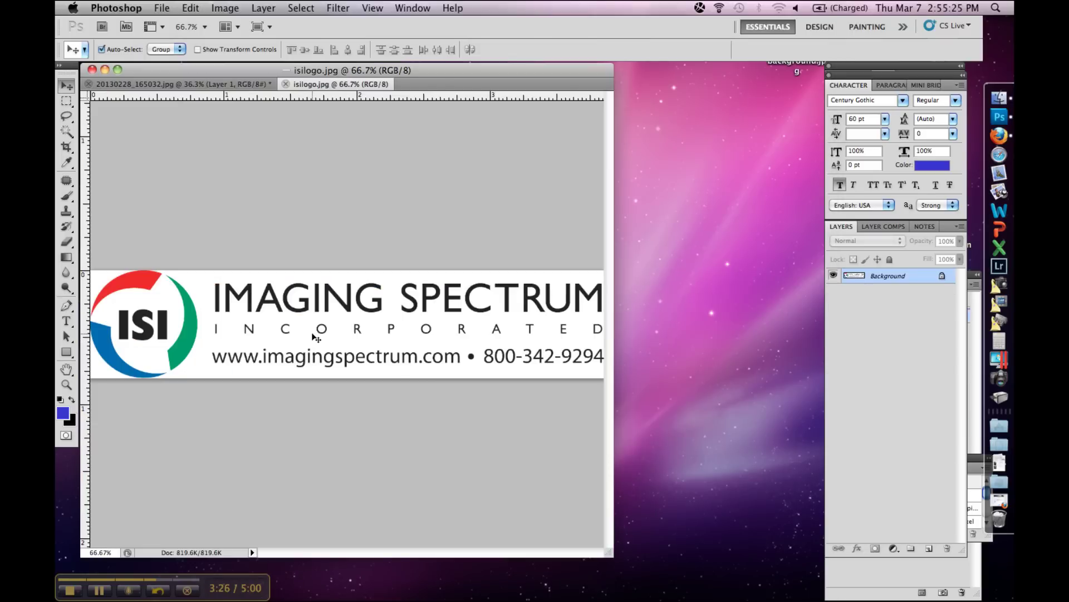
key("super+a")
left_click(205, 84)
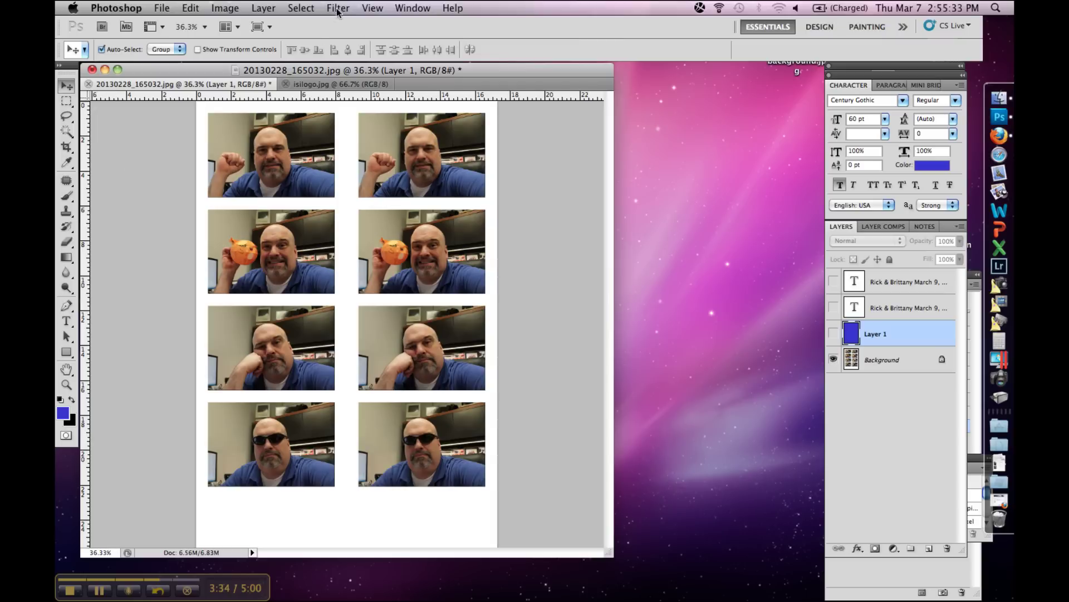
- Paste the ISI logo as Layer 2 and drag it to the page's bottom edge
left_click(299, 8)
mouse_move(213, 6)
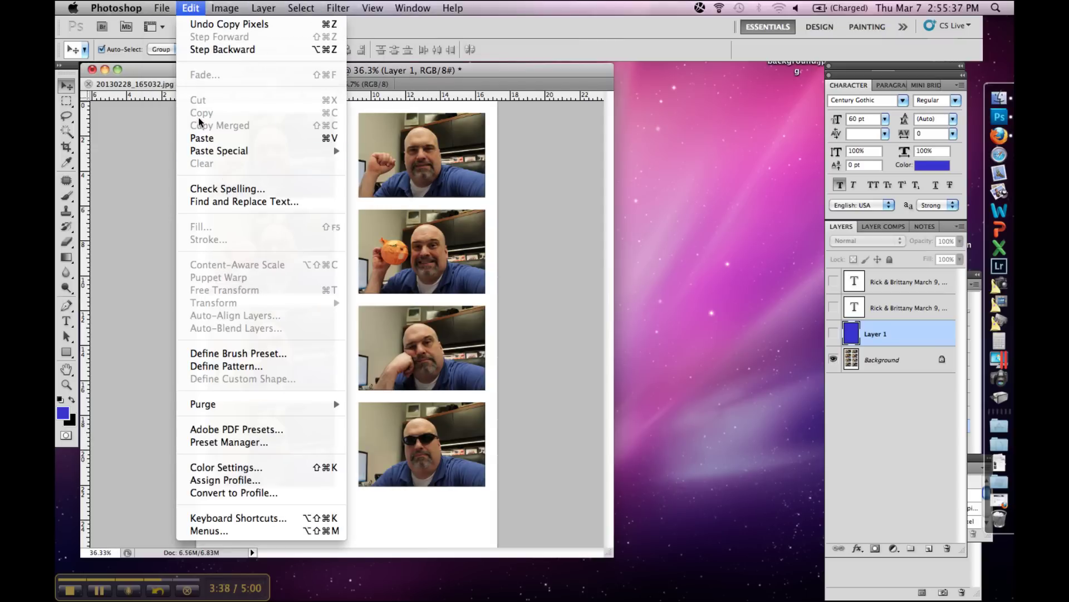
left_click(538, 259)
left_click(191, 8)
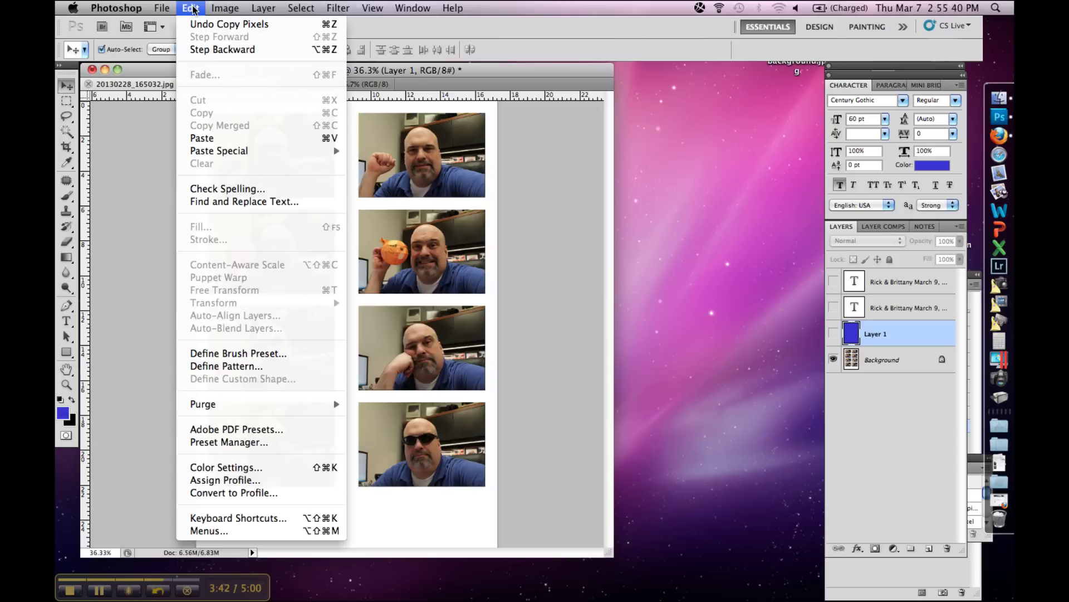
left_click(206, 139)
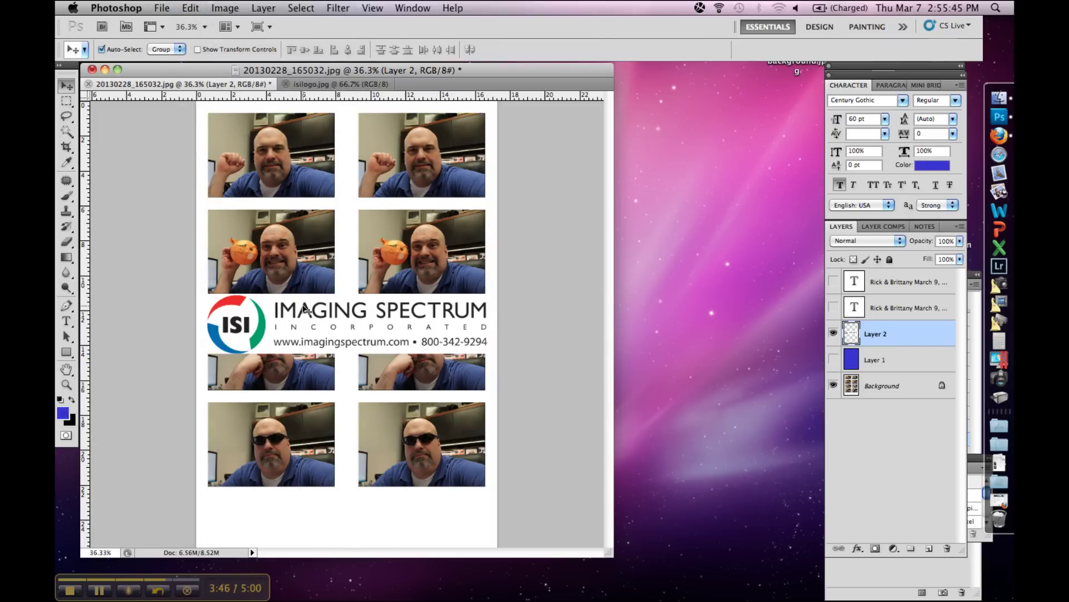
left_click_drag(305, 324, 294, 506)
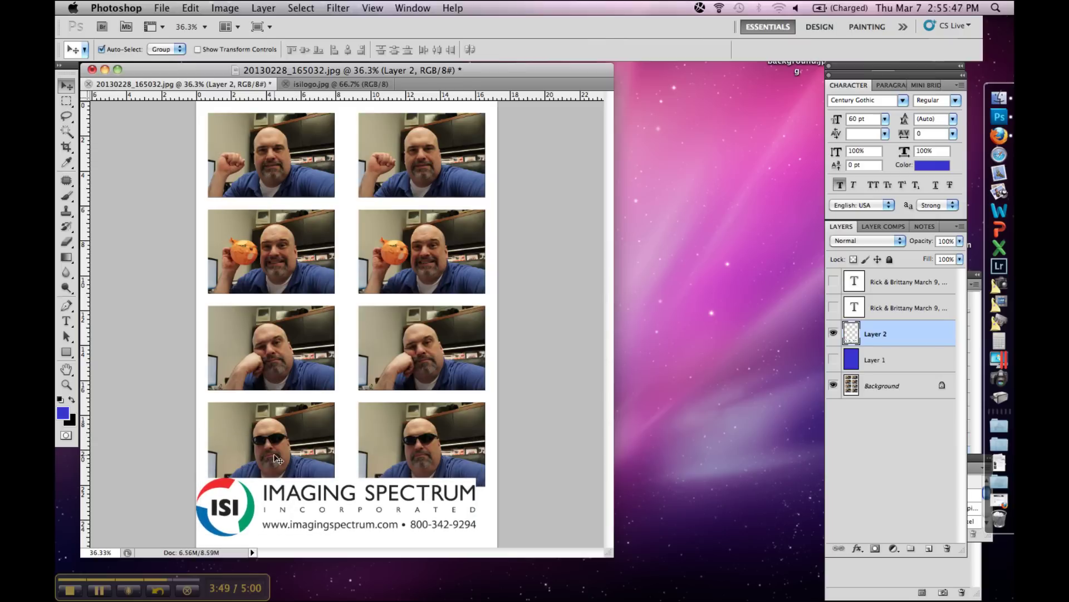
left_click(191, 8)
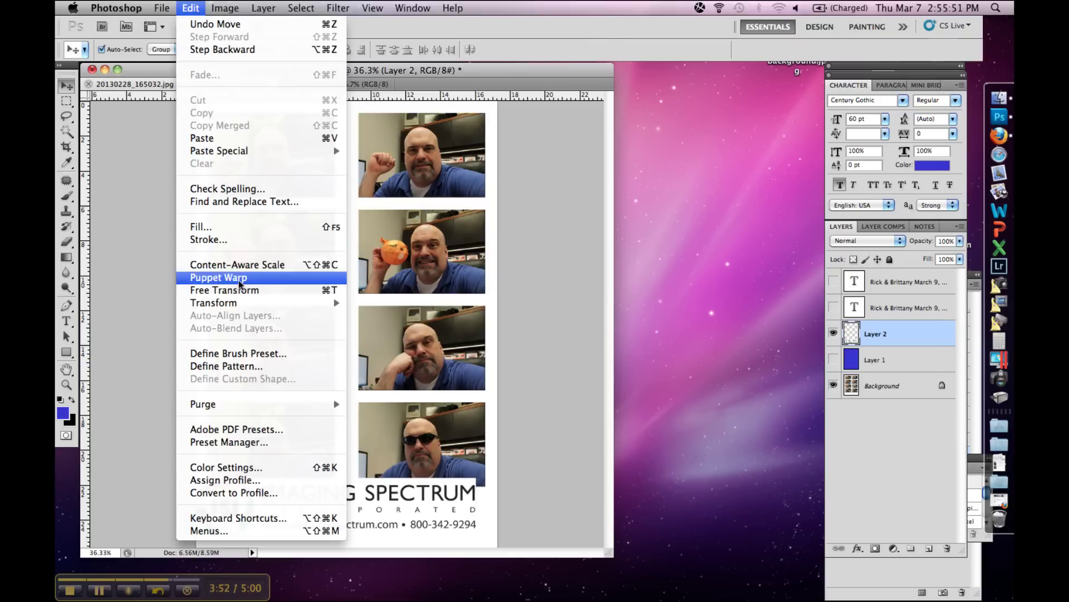
- Free Transform the logo down to about 47.69% in the bottom-left corner
mouse_move(237, 305)
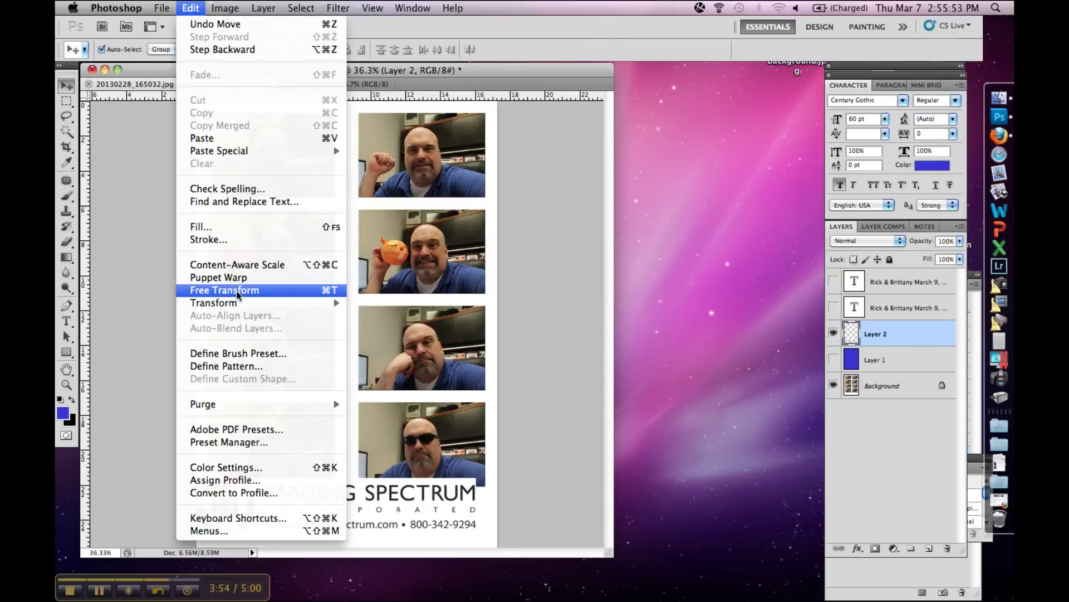
left_click(237, 291)
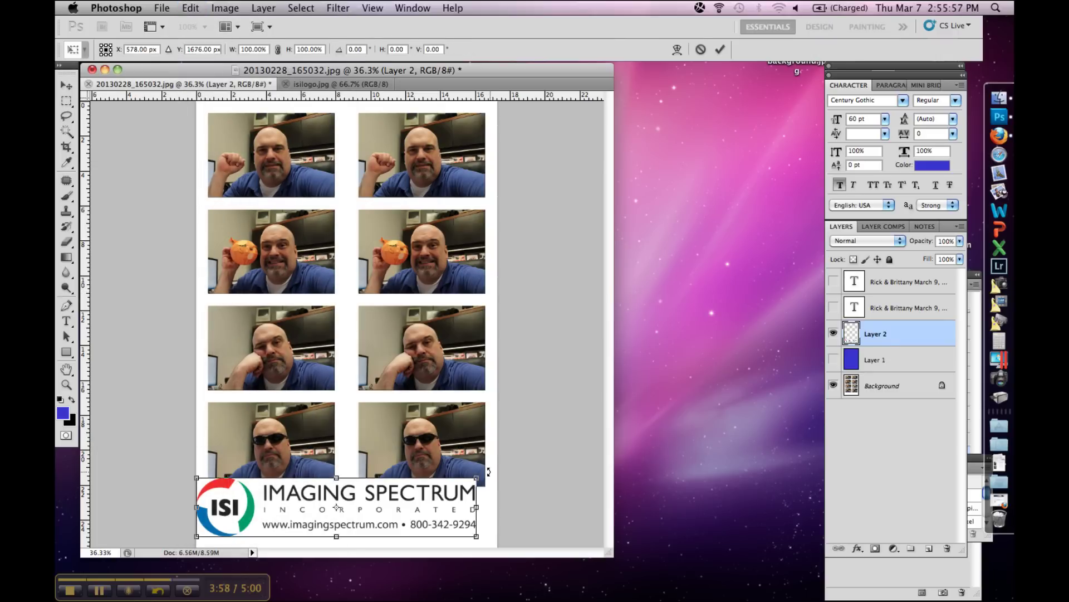
left_click_drag(477, 477, 321, 514)
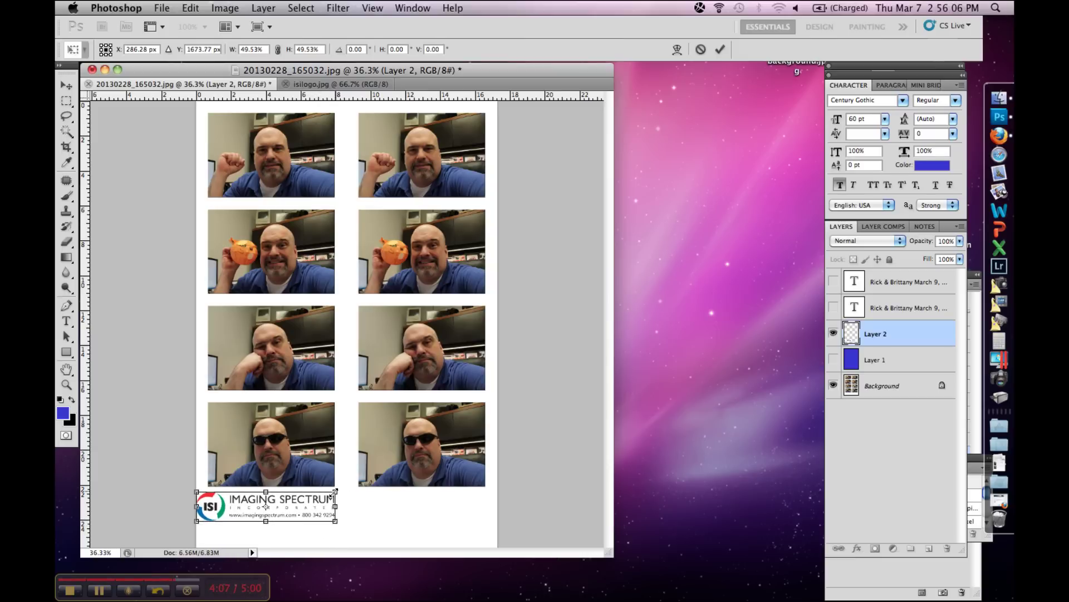
left_click_drag(335, 492, 308, 505)
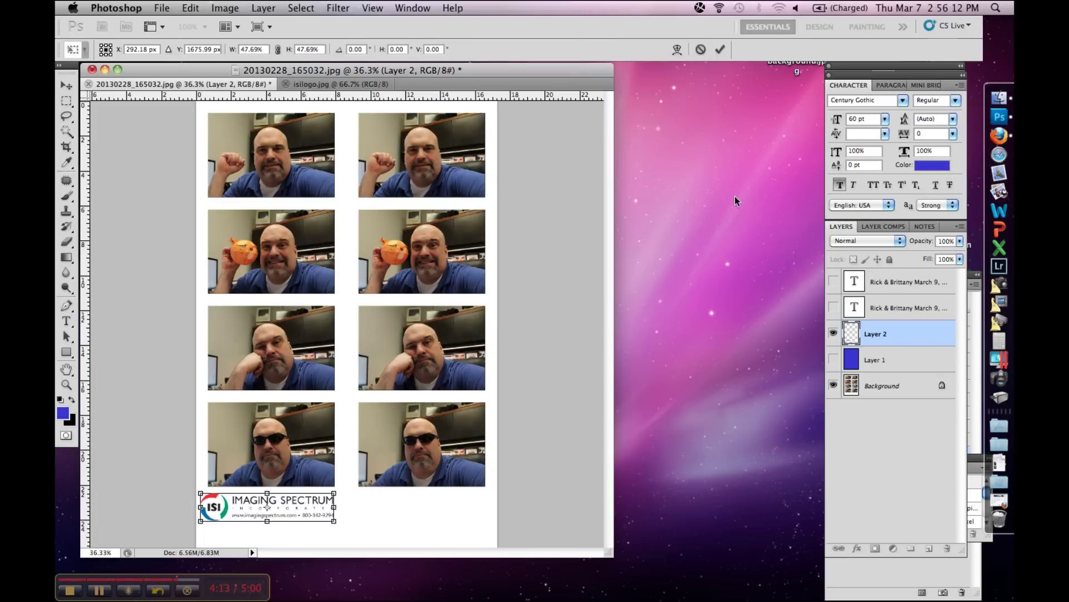
left_click(959, 226)
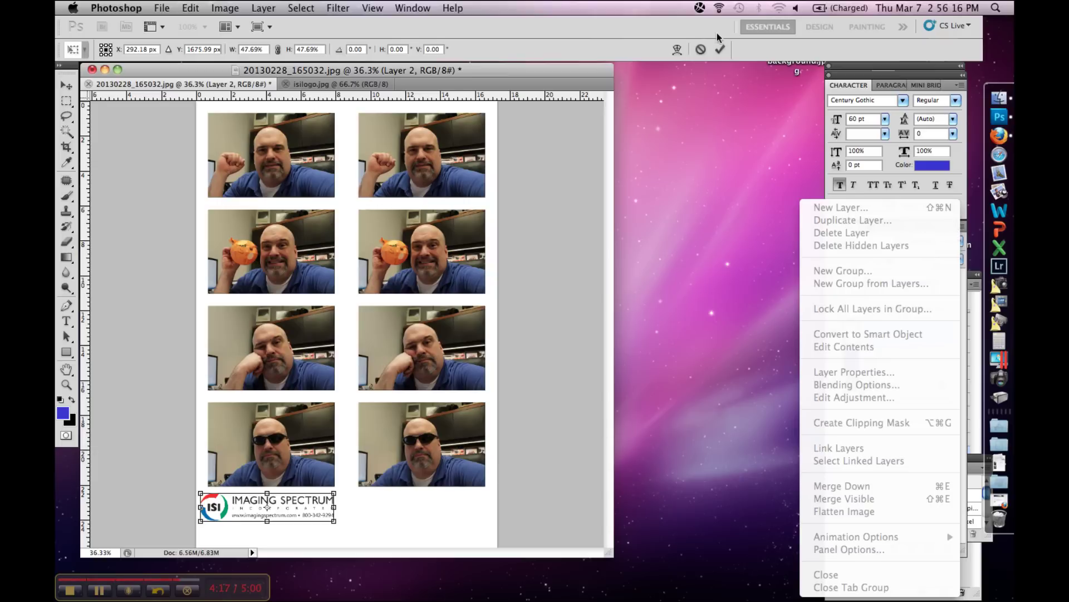
- Commit the resize, duplicate the logo as Layer 2 copy, and move it under the right photos
left_click(721, 50)
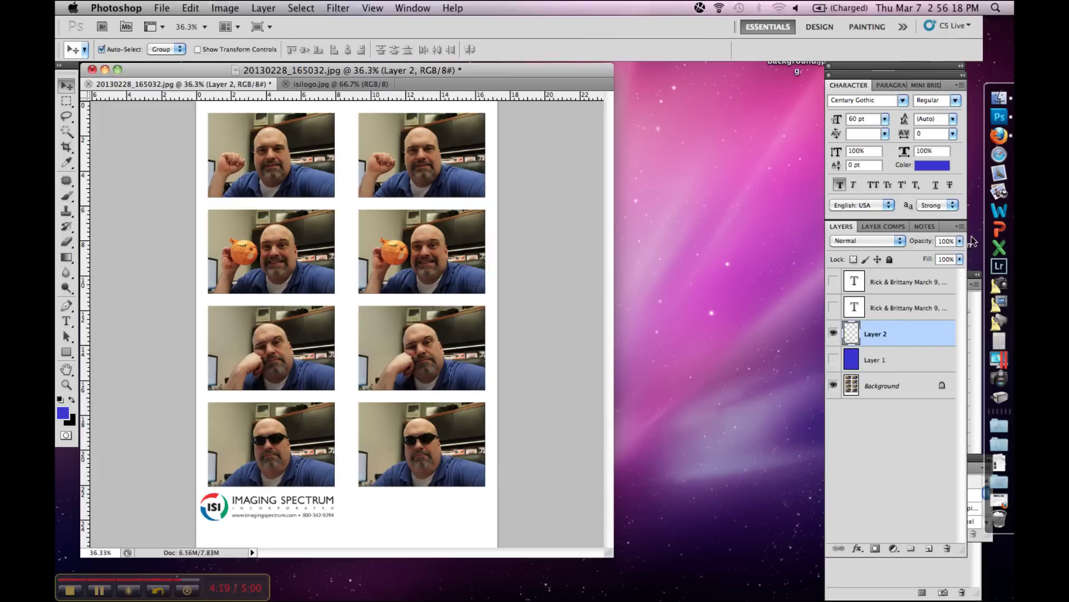
left_click(959, 227)
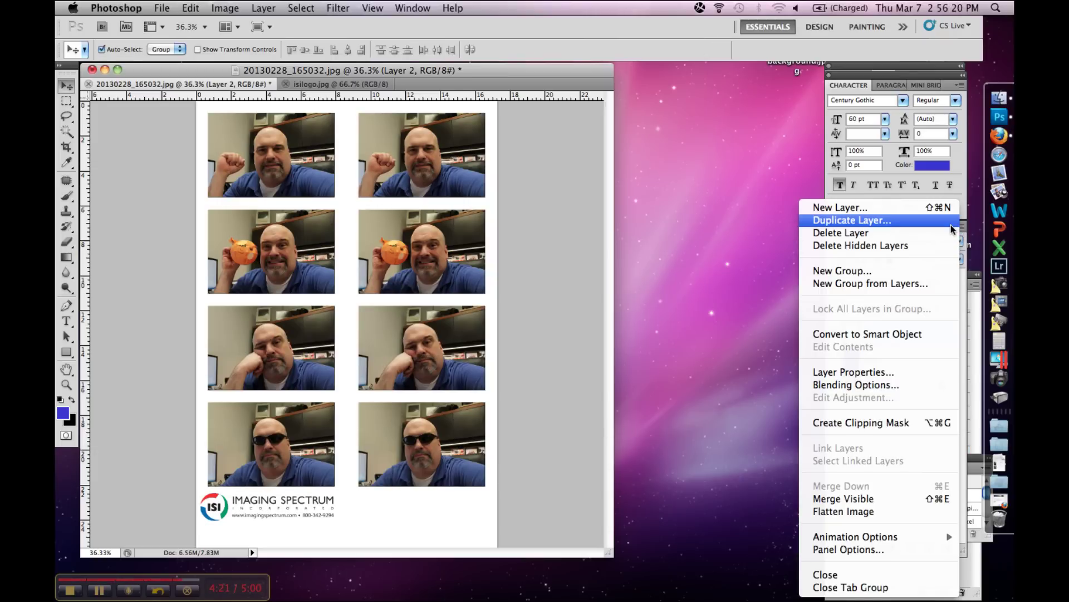
left_click(944, 225)
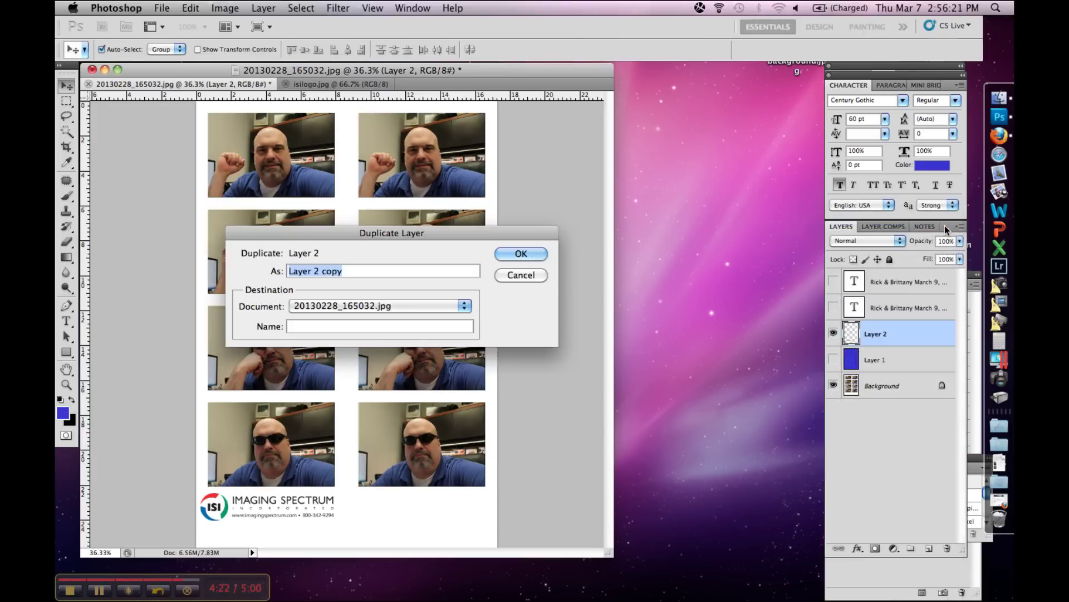
left_click(521, 253)
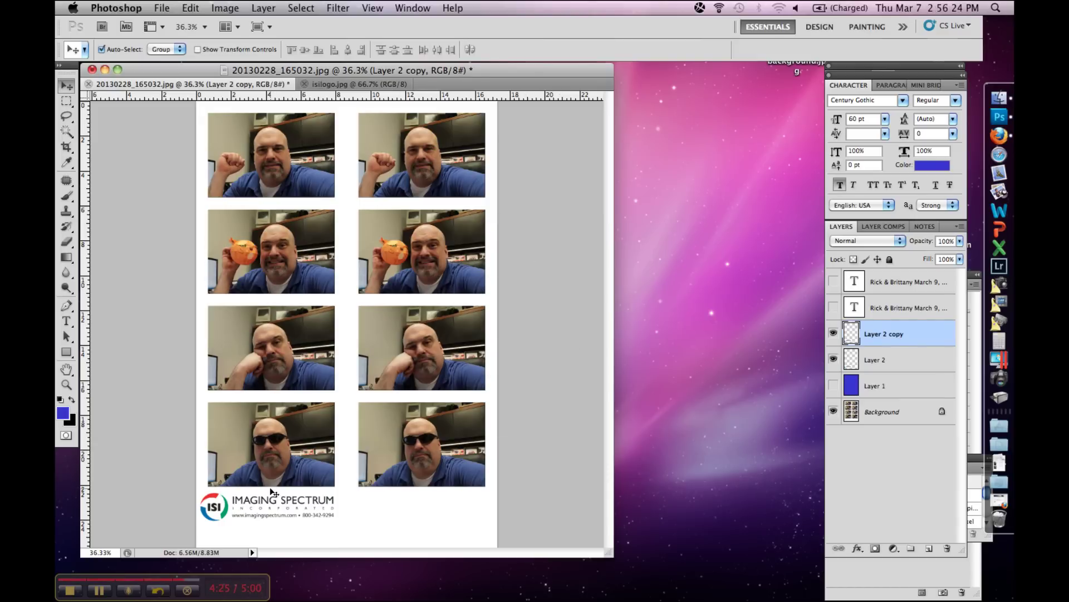
left_click_drag(272, 505, 418, 504)
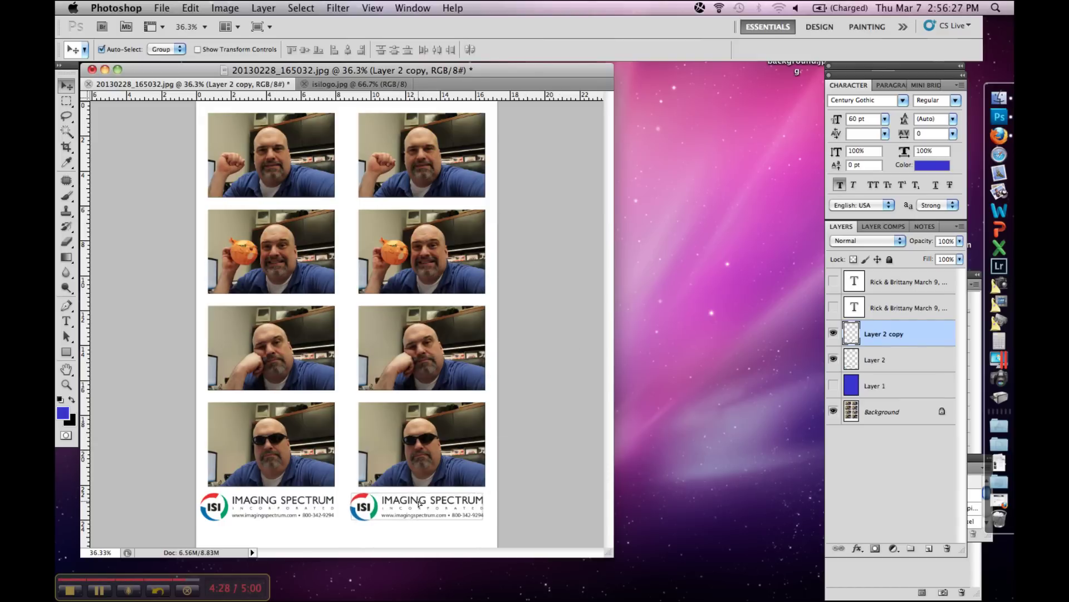
- Show the blue Layer 1 again and save the image as background2.jpg JPEG on the Desktop
left_click(834, 385)
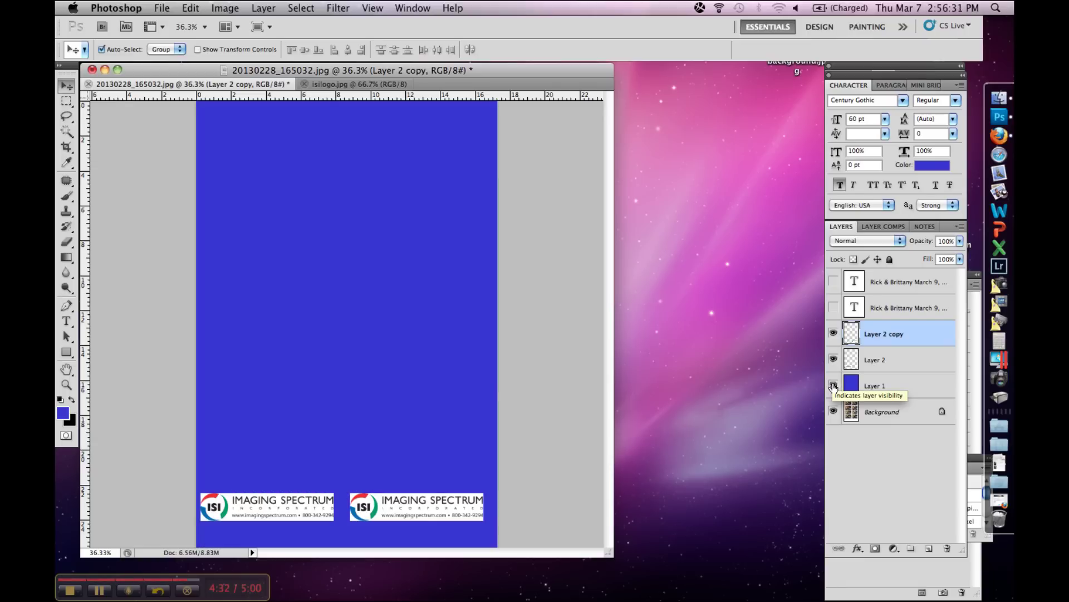
left_click(163, 9)
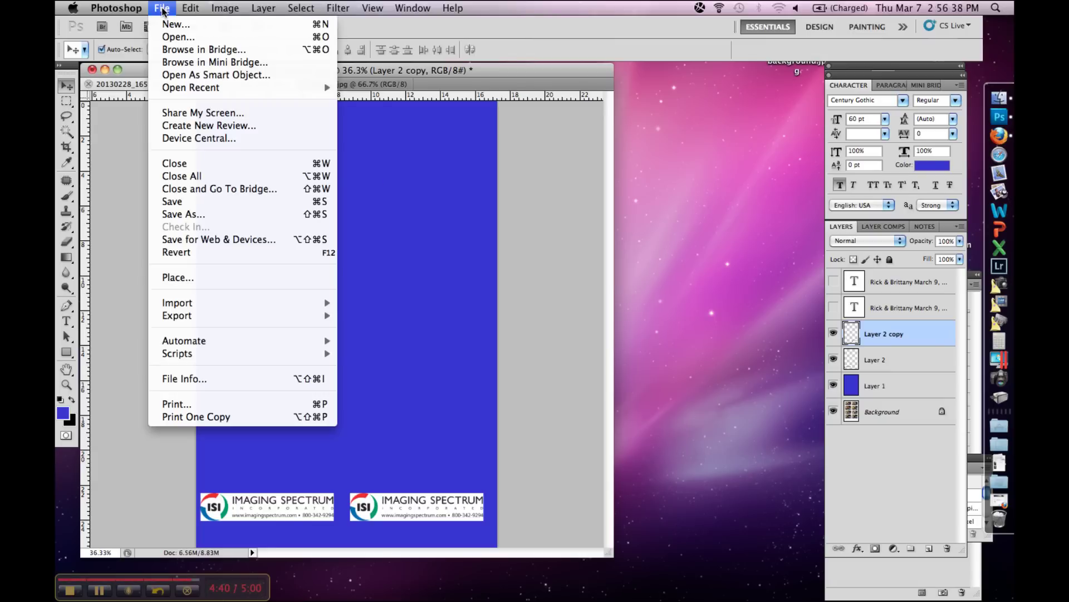
left_click(173, 217)
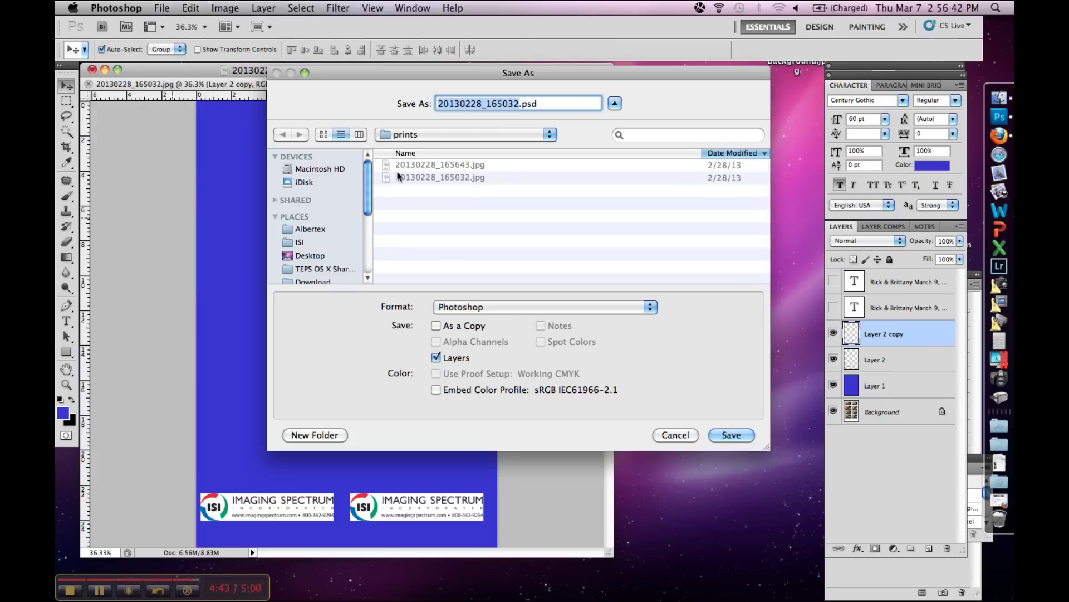
left_click(305, 257)
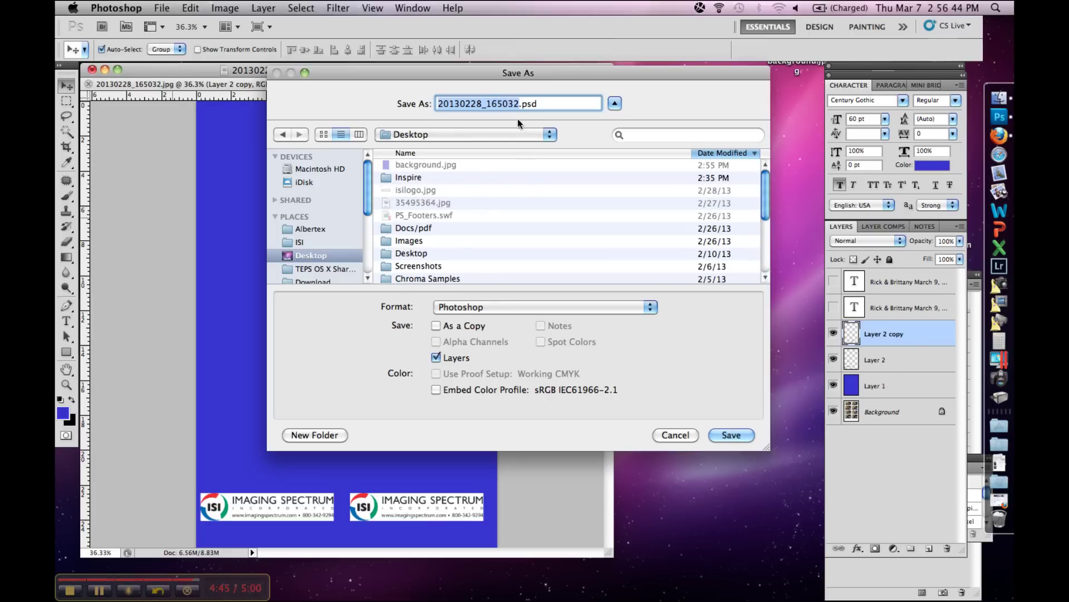
type("back")
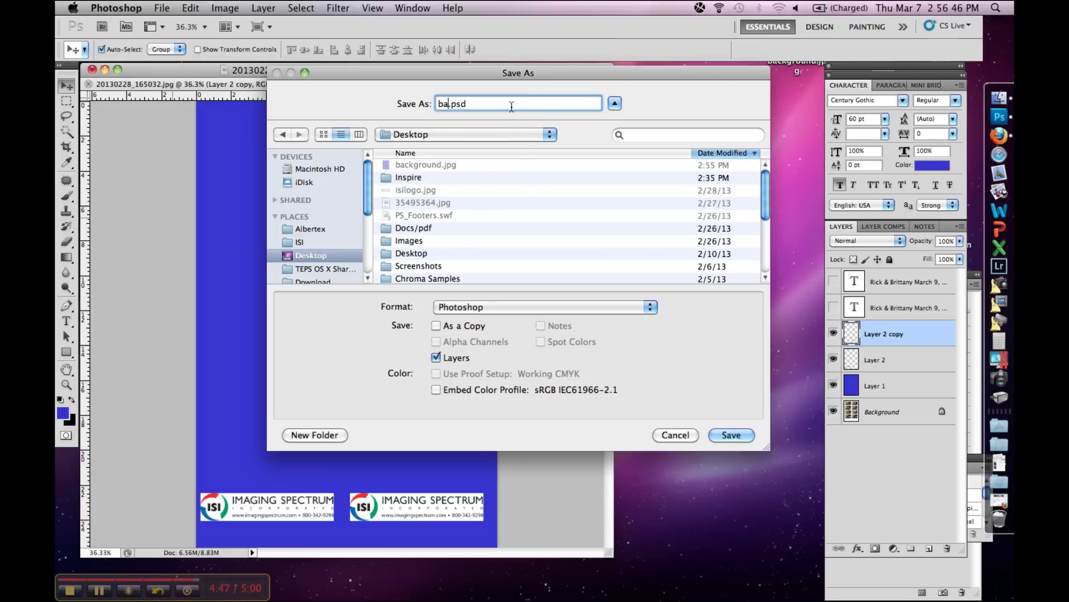
type("ground2")
left_click(521, 306)
left_click(515, 379)
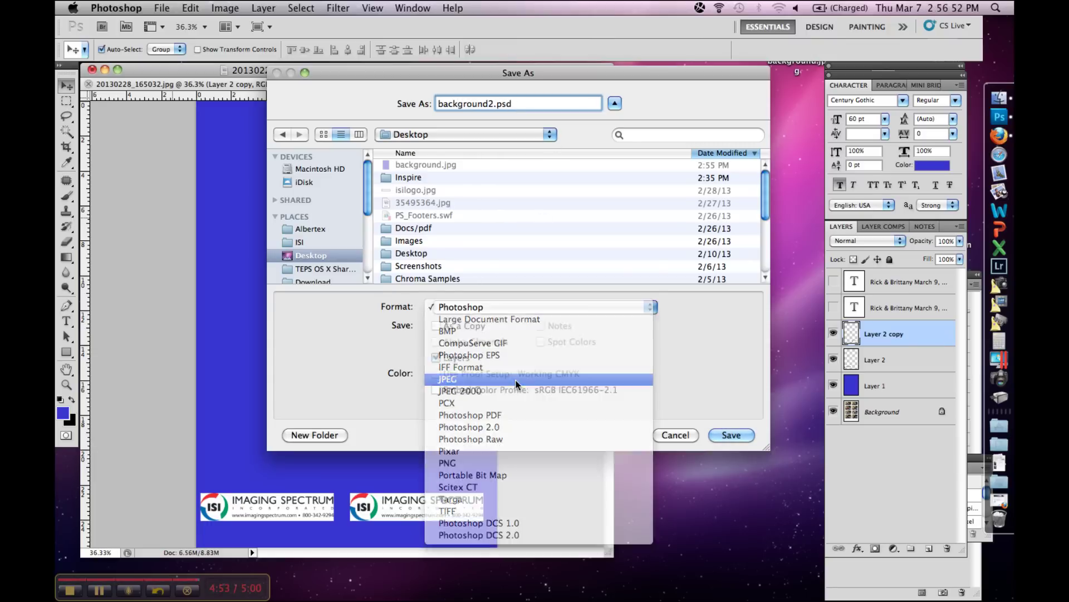
left_click(727, 436)
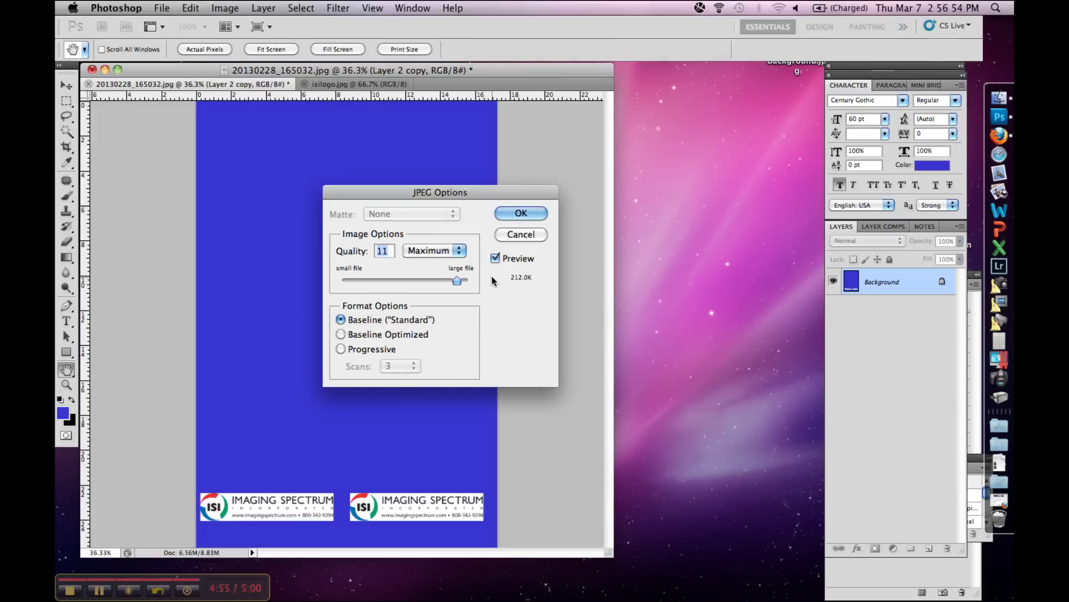
left_click(504, 212)
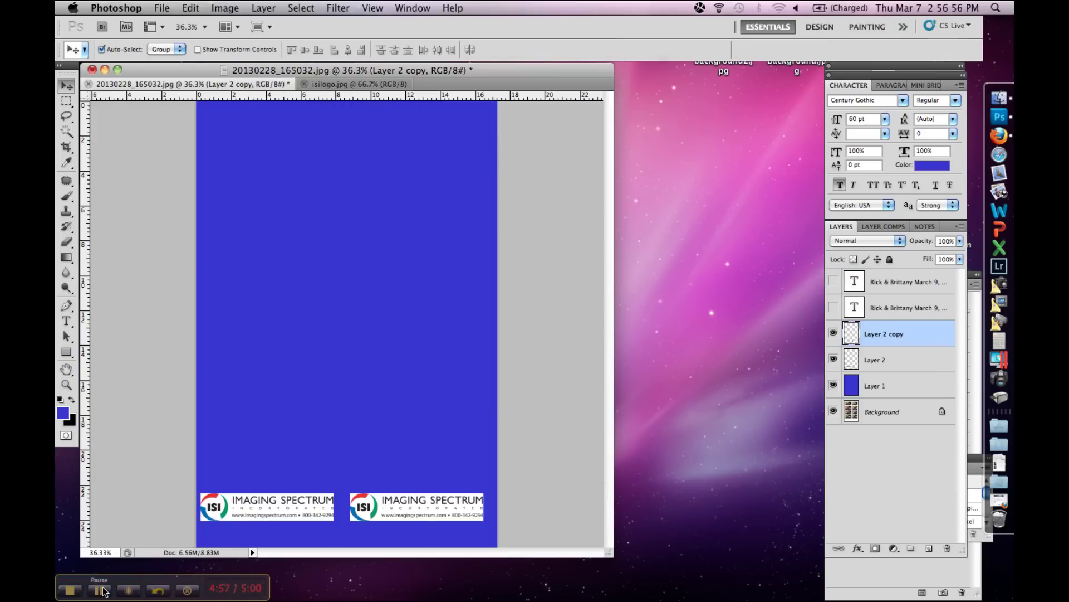